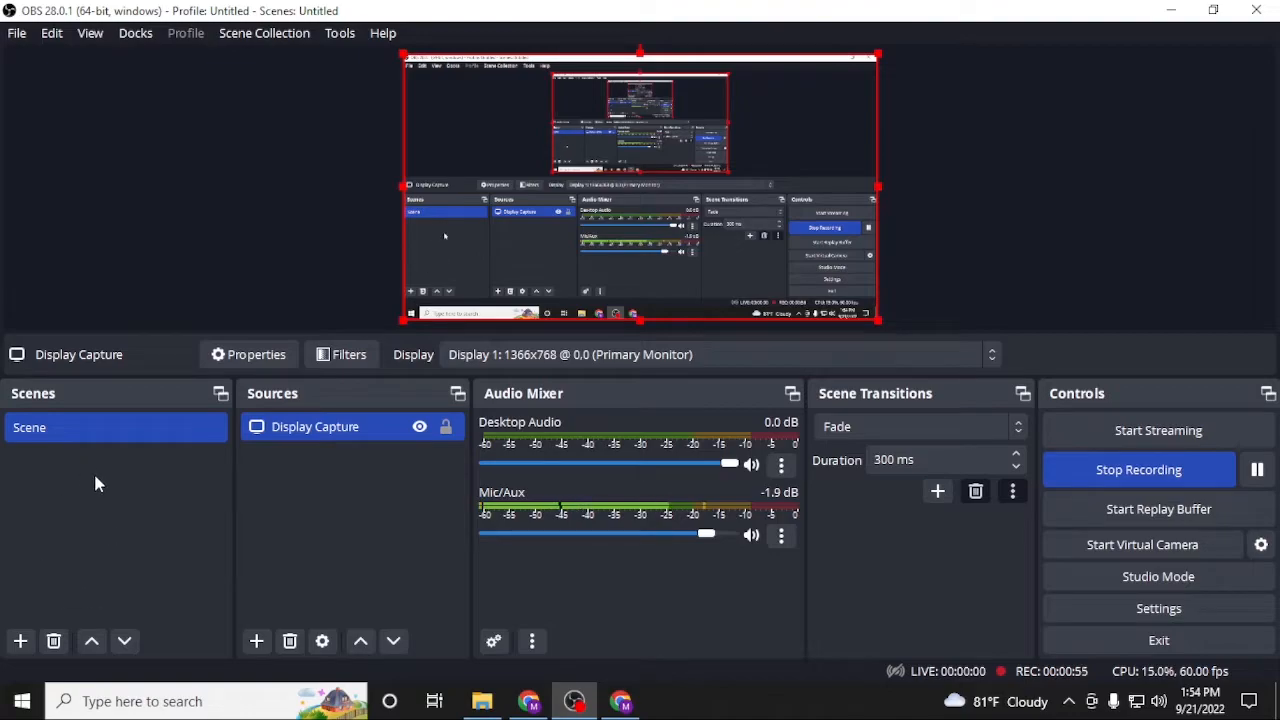
pyautogui.rightClick(88, 510)
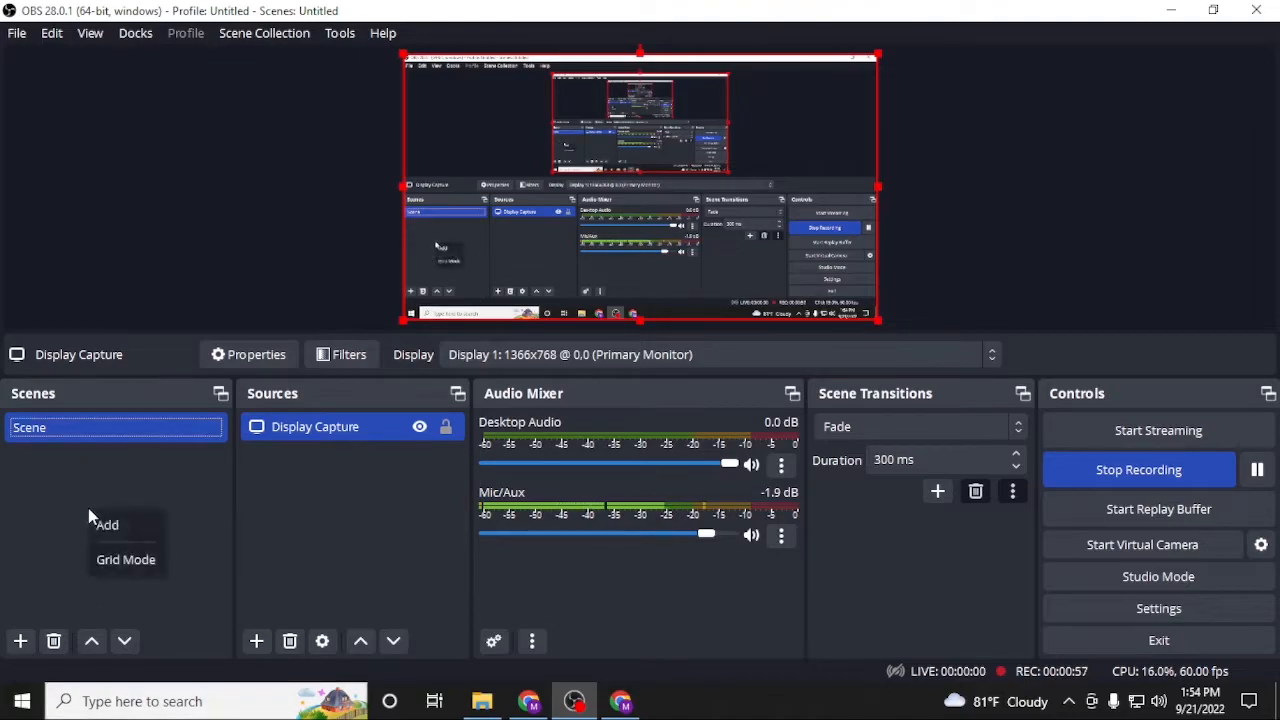
pyautogui.click(132, 523)
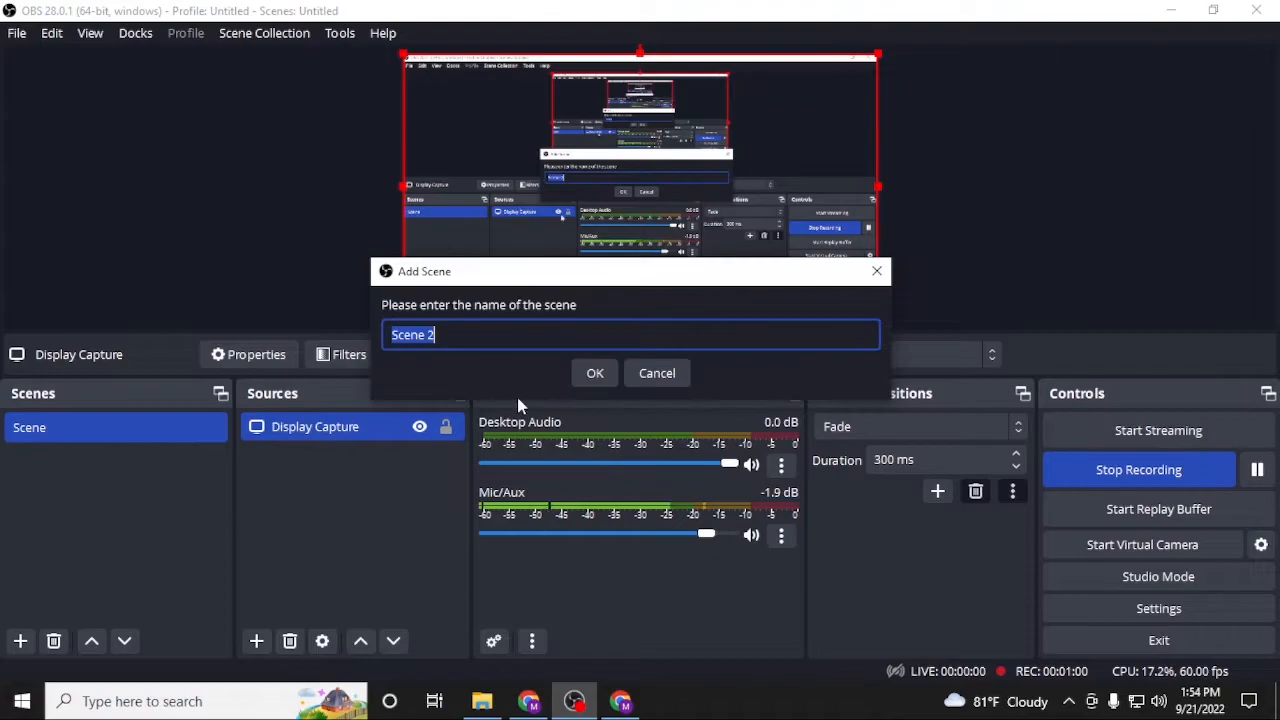
pyautogui.click(657, 372)
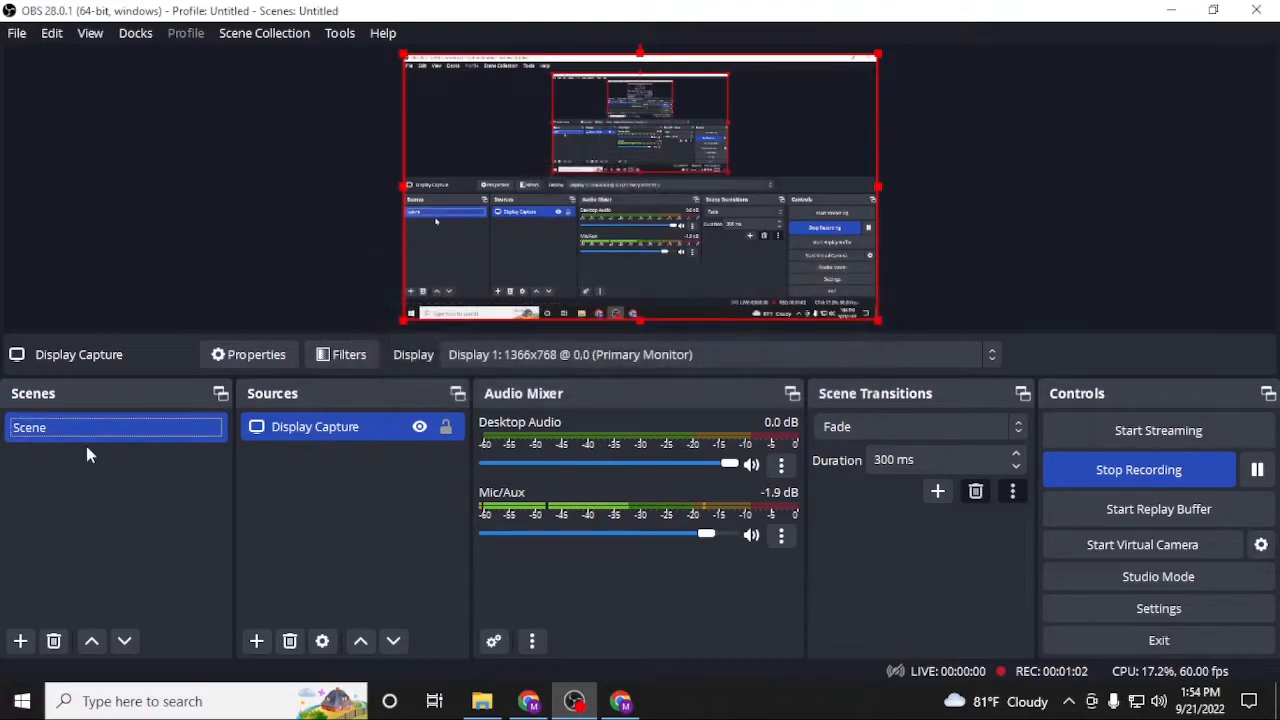
pyautogui.click(72, 434)
# - Add a new Window Capture source to the scene, leaving its properties unset
pyautogui.rightClick(334, 494)
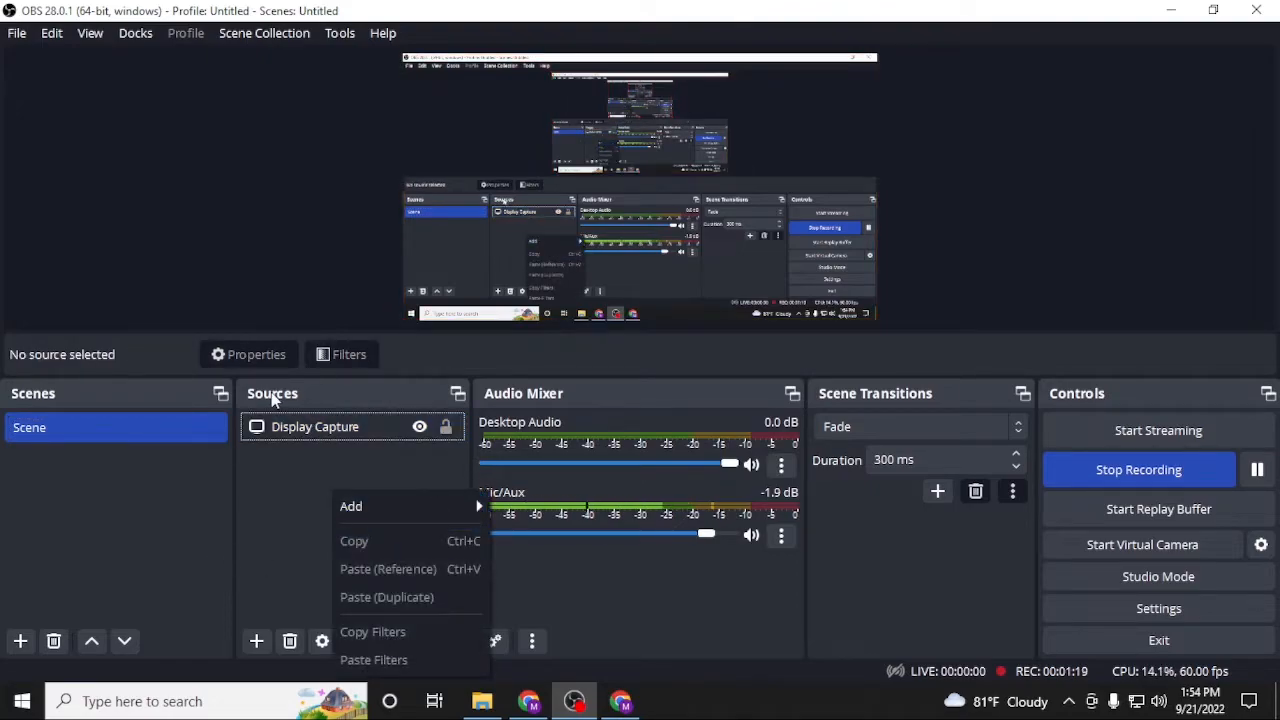
pyautogui.rightClick(314, 488)
pyautogui.moveTo(334, 506)
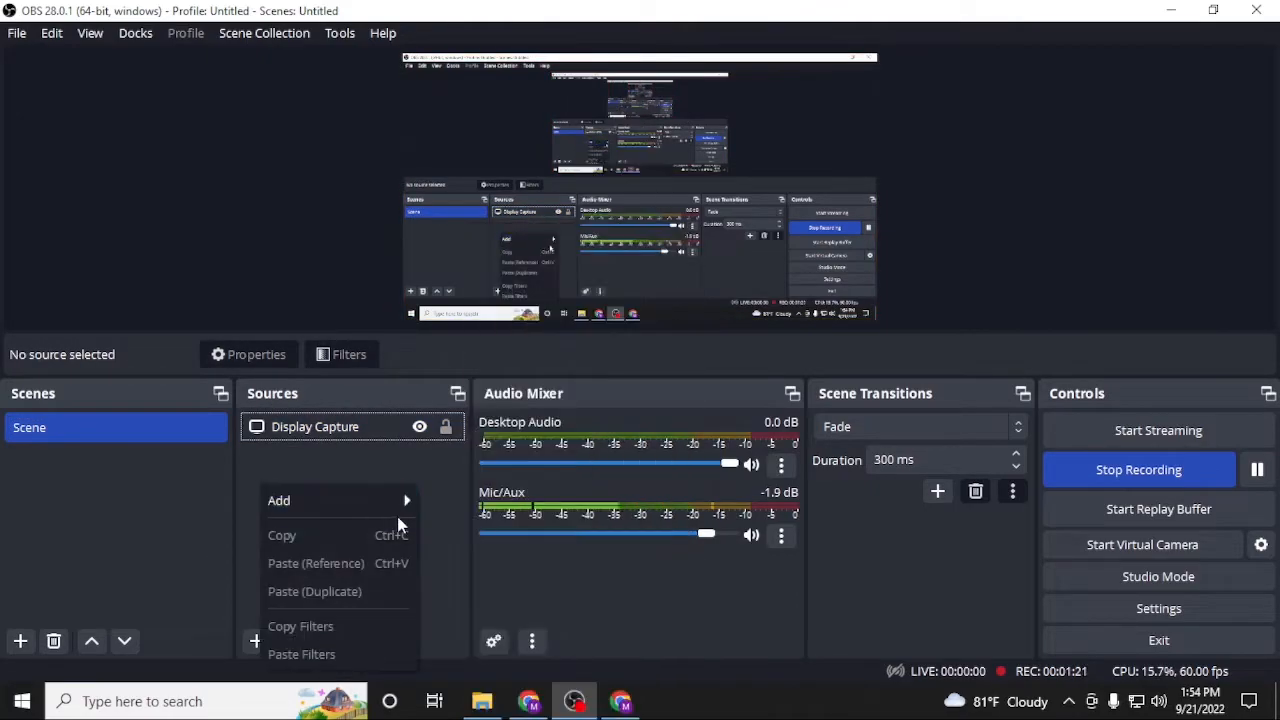
pyautogui.click(371, 477)
pyautogui.rightClick(329, 531)
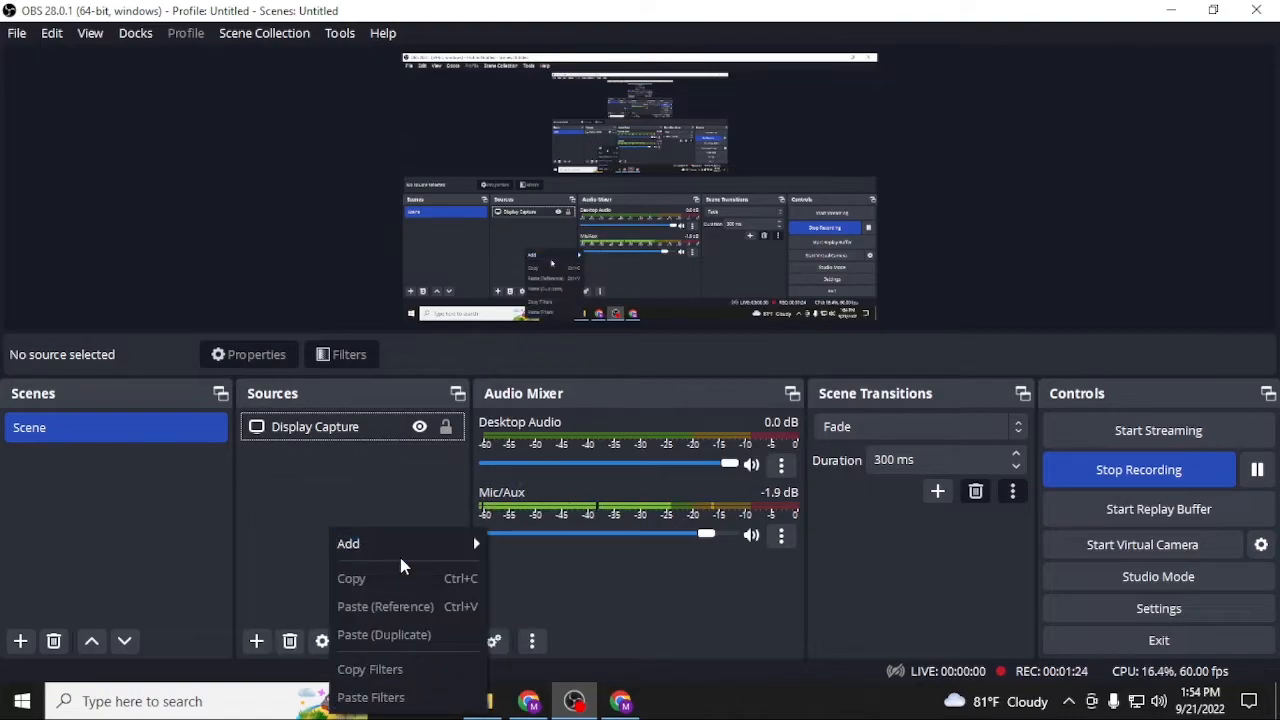
pyautogui.moveTo(372, 552)
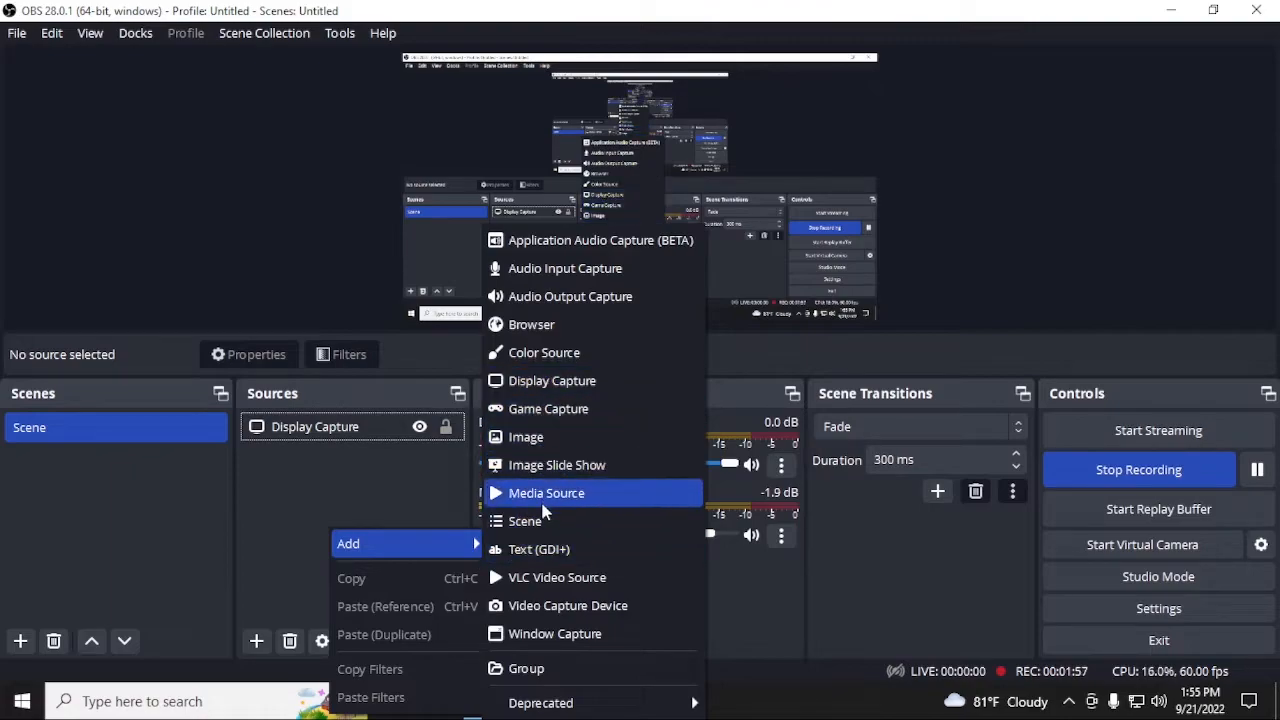
pyautogui.click(565, 633)
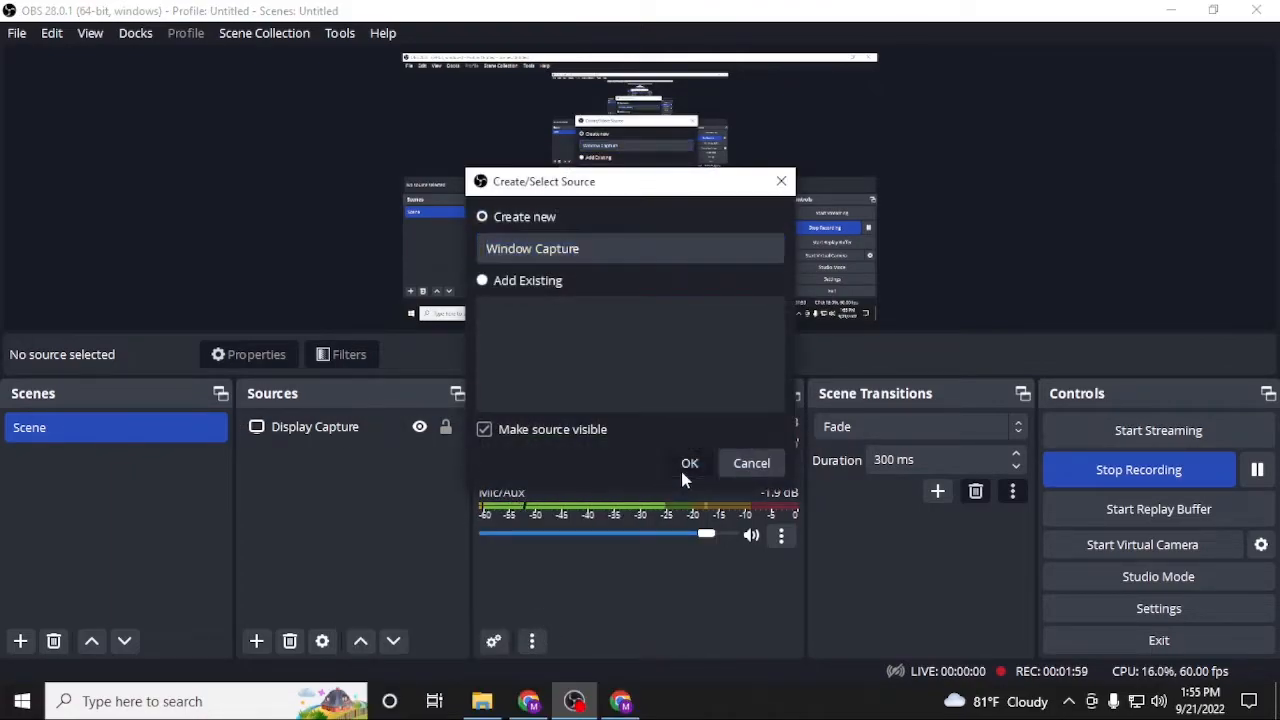
pyautogui.click(686, 463)
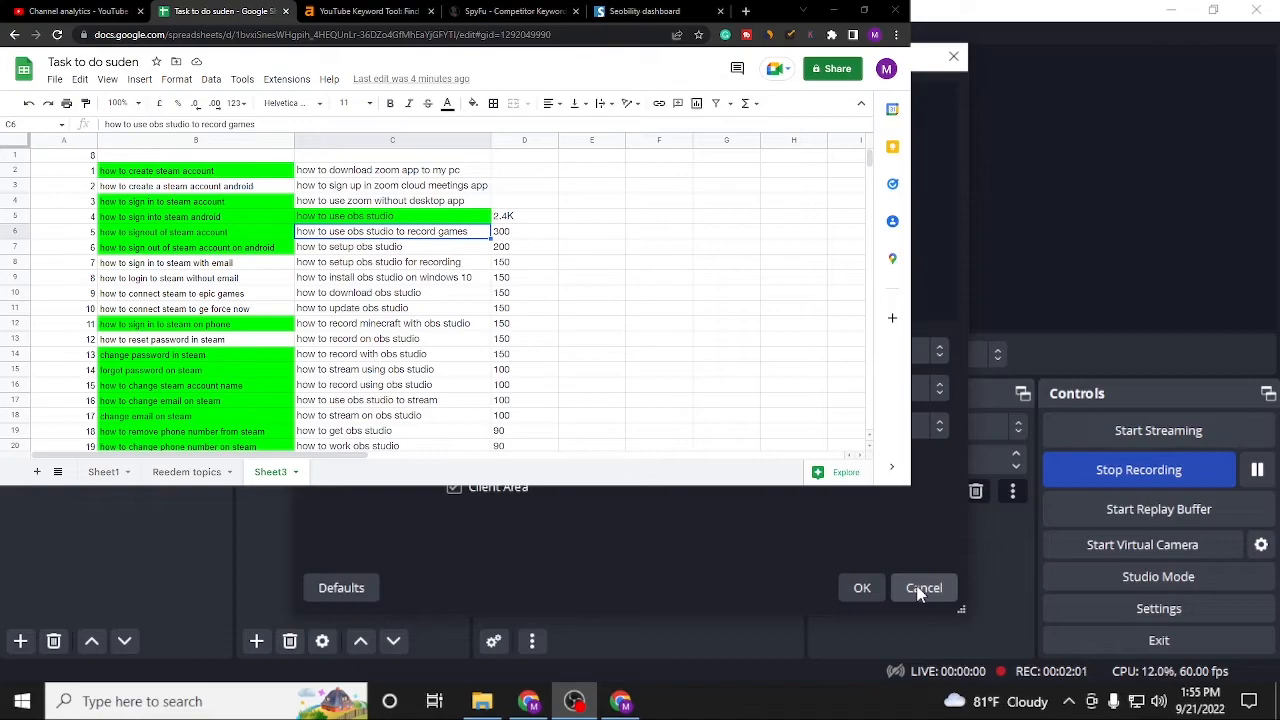
pyautogui.click(918, 591)
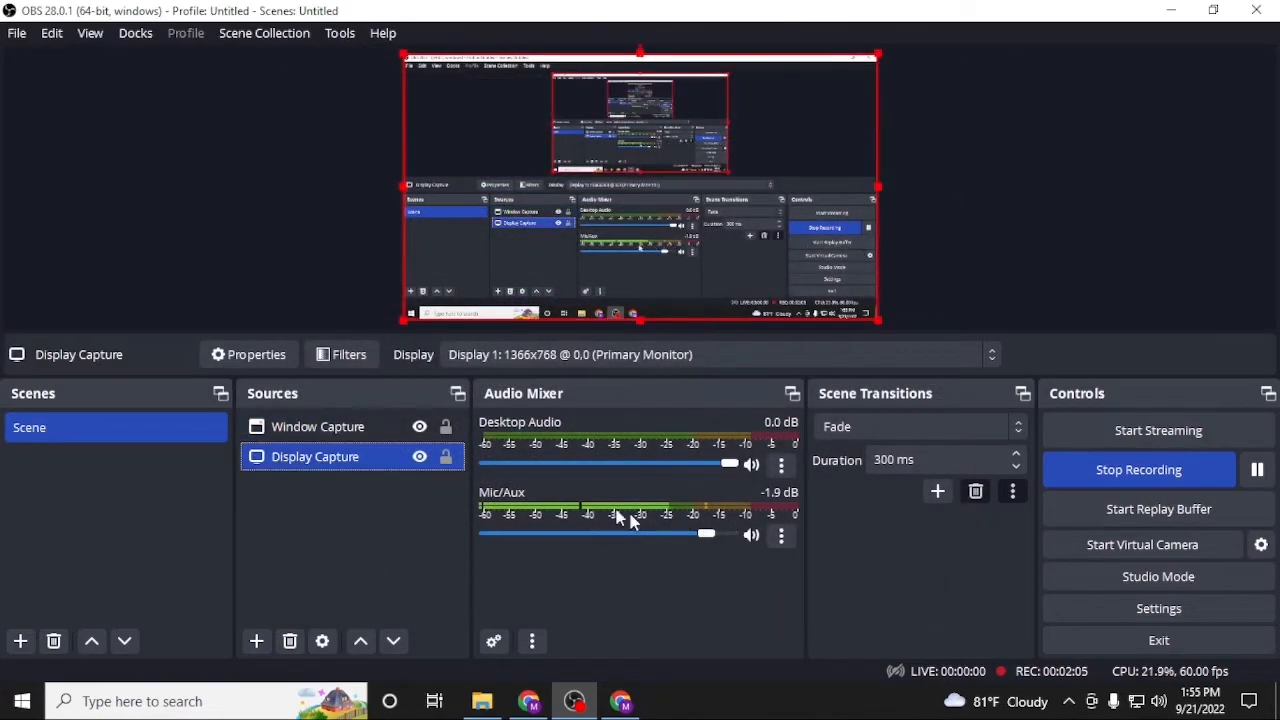
pyautogui.click(370, 427)
pyautogui.click(363, 456)
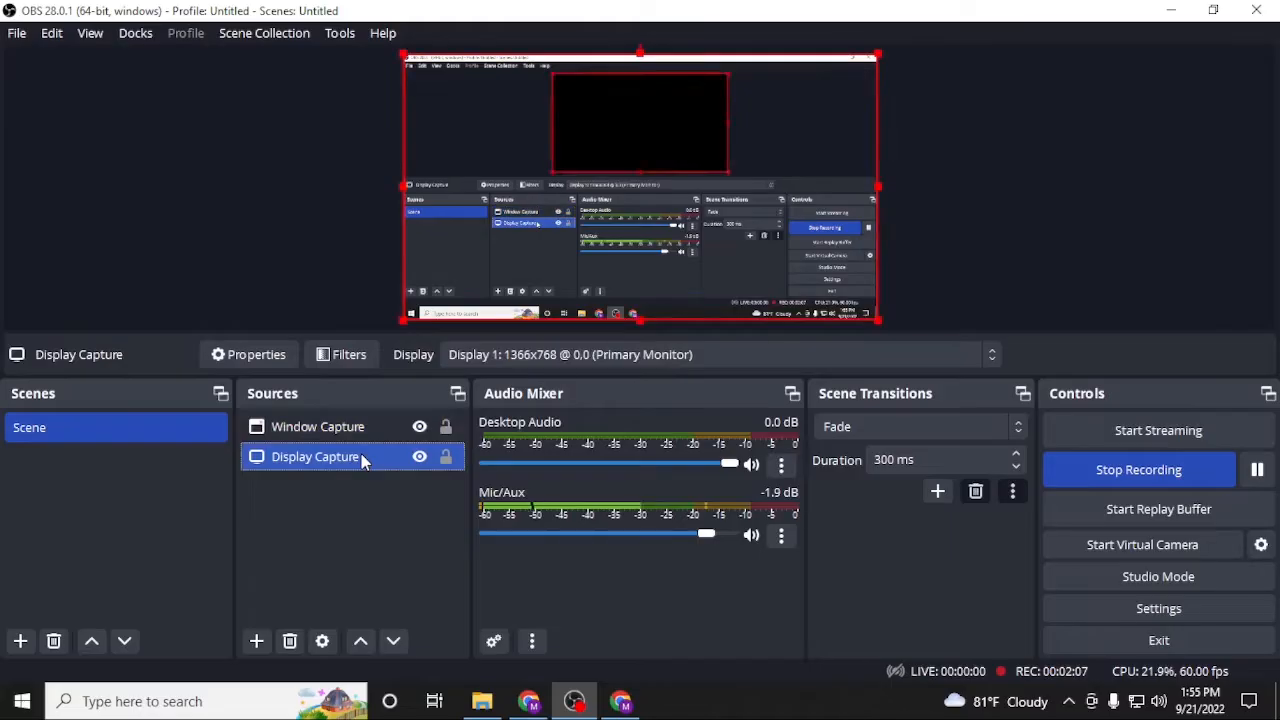
pyautogui.click(352, 432)
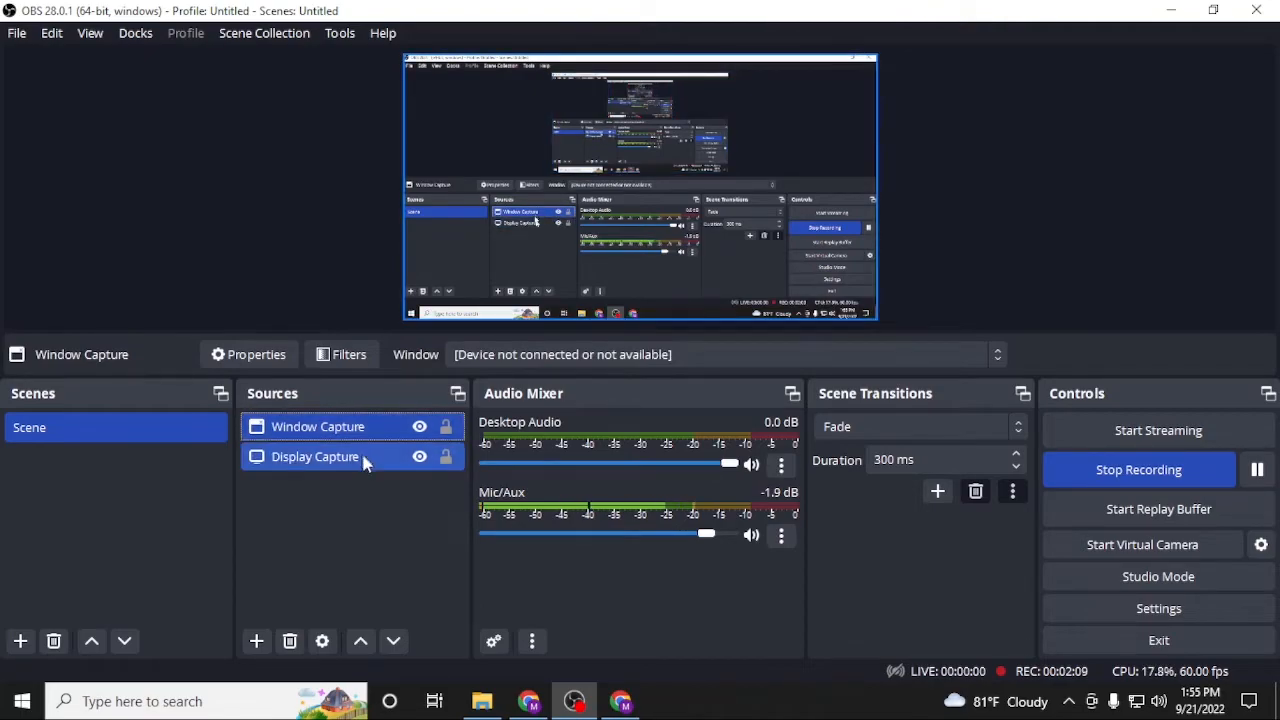
pyautogui.click(365, 456)
pyautogui.click(369, 434)
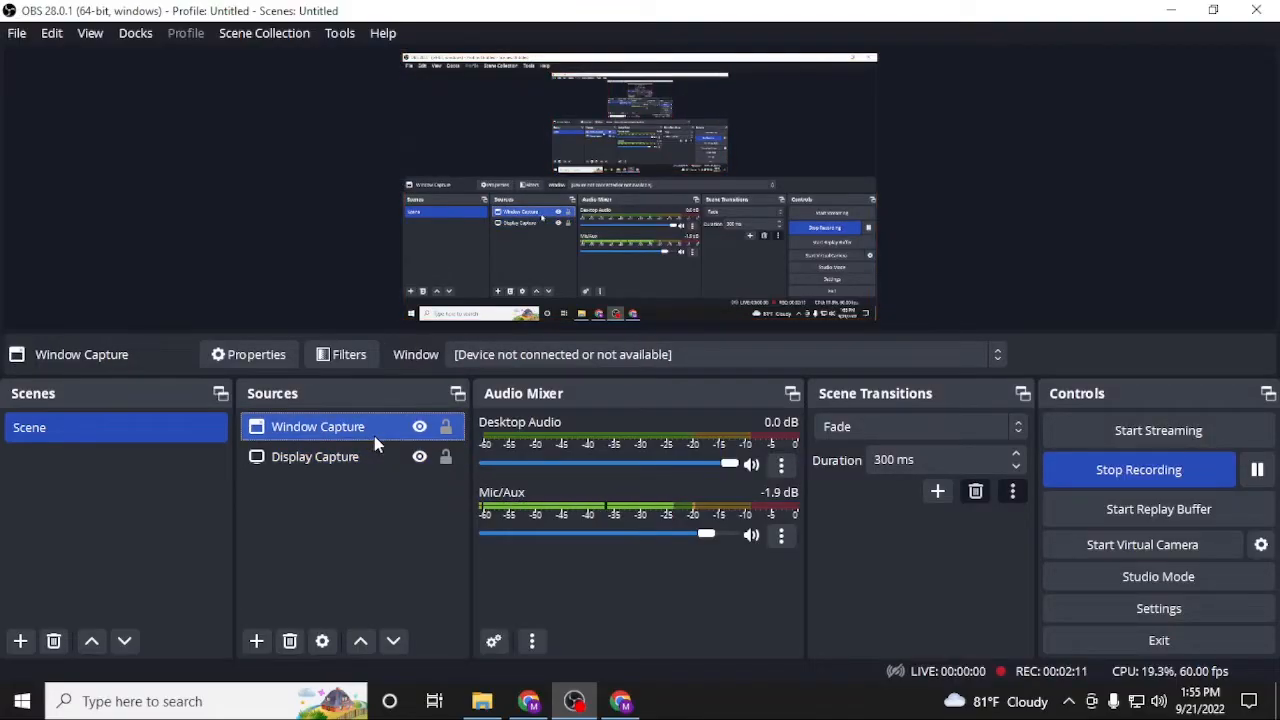
pyautogui.click(896, 358)
pyautogui.click(896, 361)
pyautogui.click(347, 466)
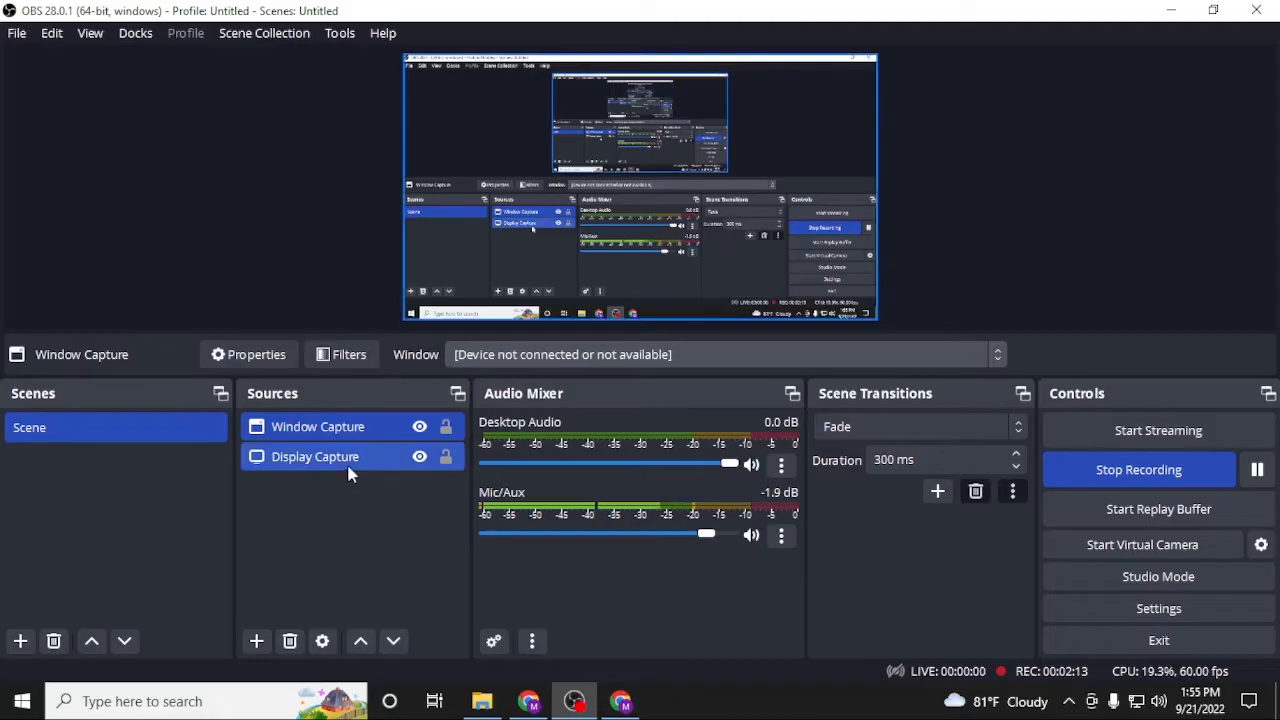
# - Examine the option lists in the Window Capture source's properties and close them without applying changes
pyautogui.doubleClick(343, 427)
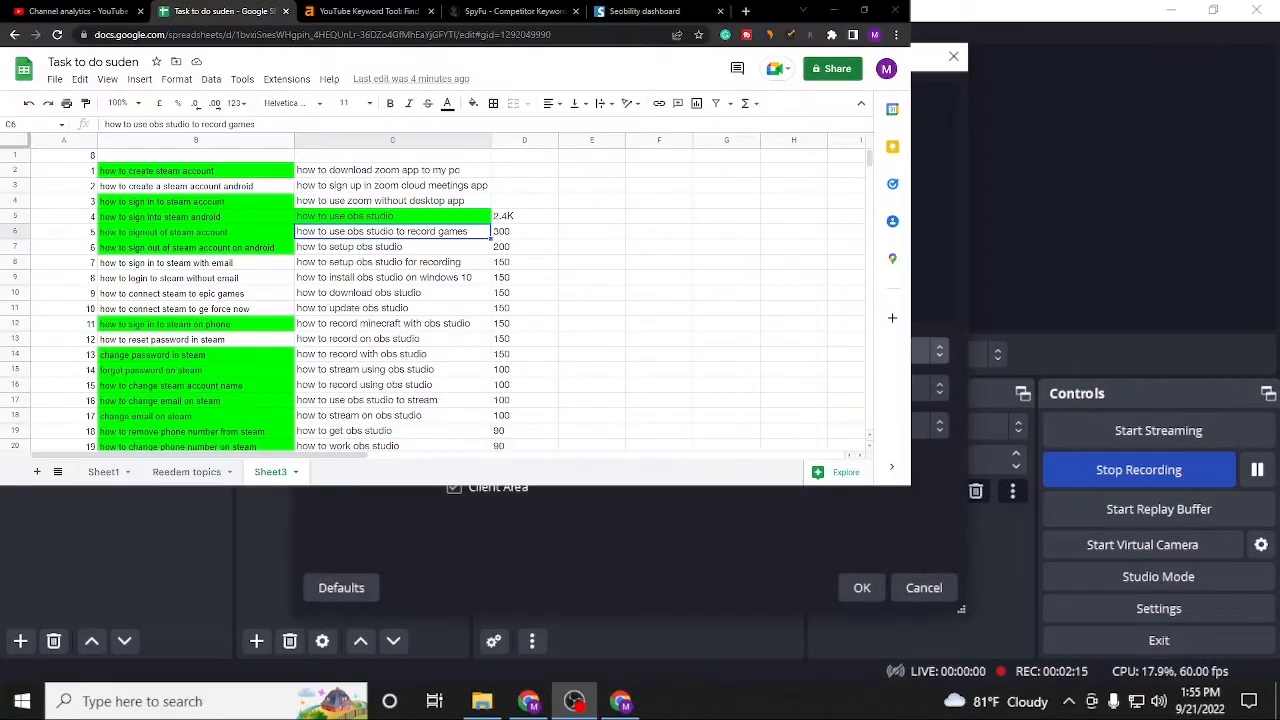
pyautogui.click(700, 351)
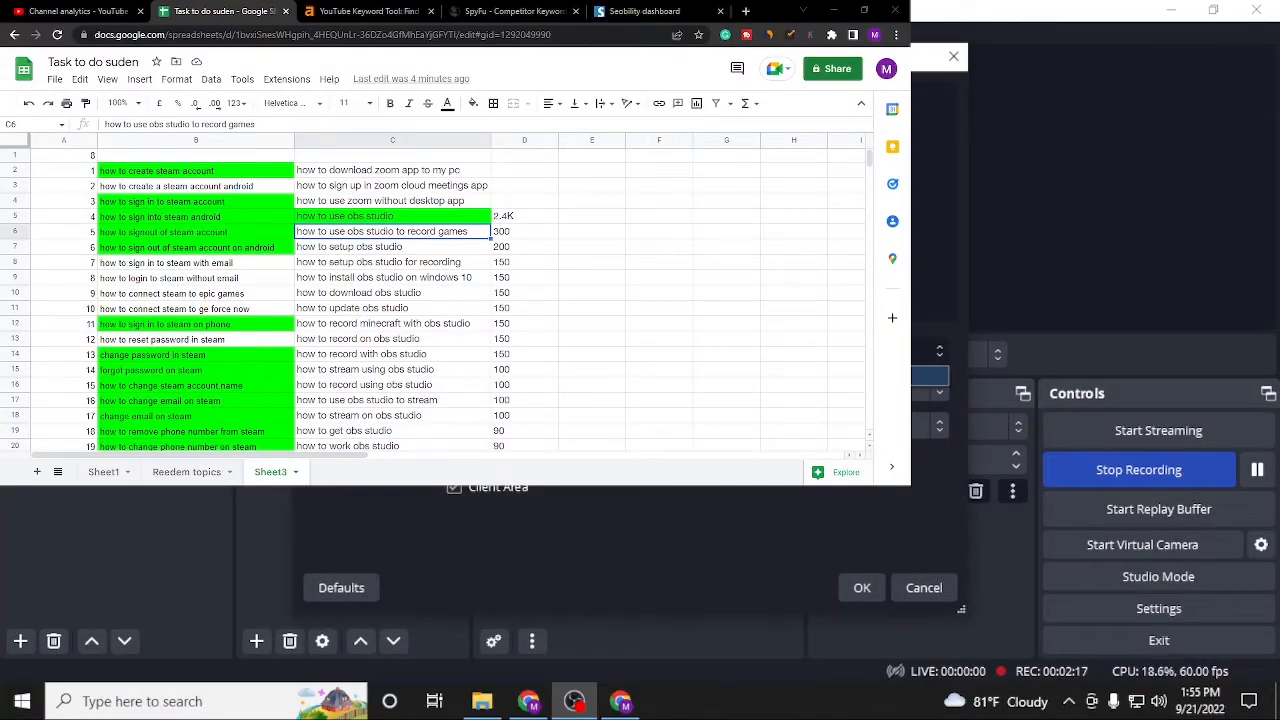
pyautogui.click(700, 376)
pyautogui.click(700, 388)
pyautogui.click(700, 413)
pyautogui.click(700, 388)
pyautogui.click(700, 413)
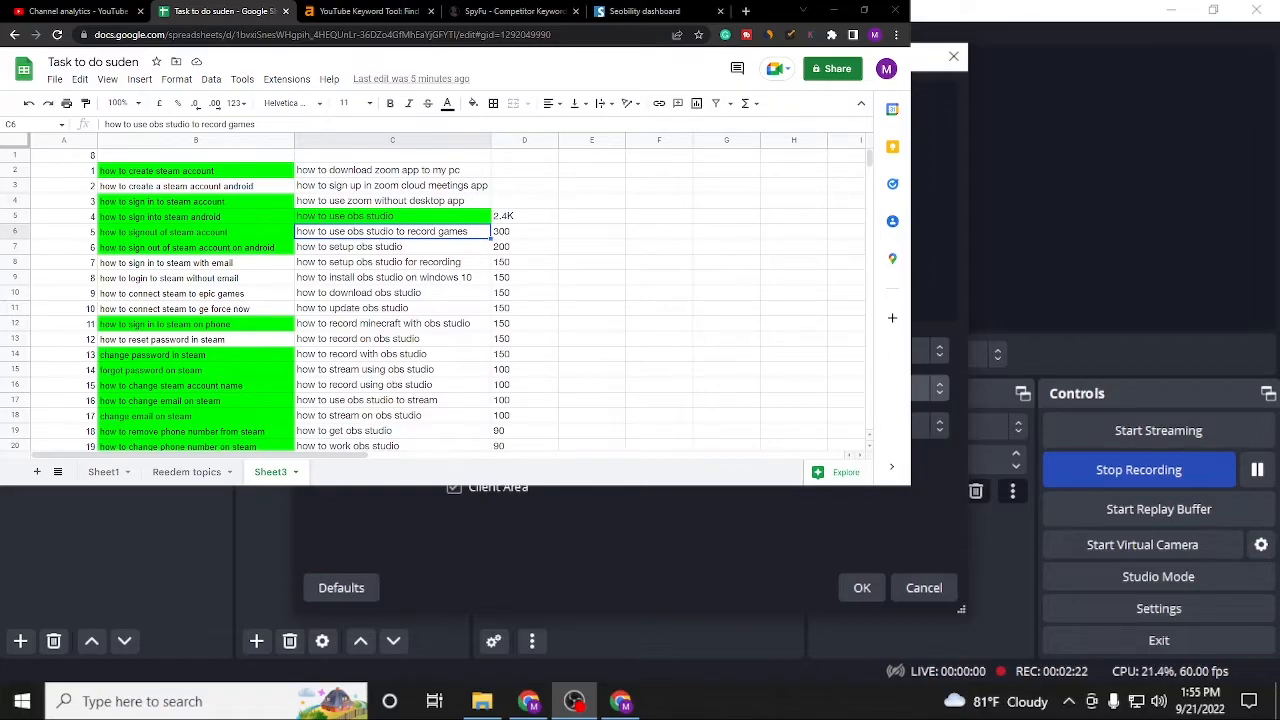
pyautogui.click(790, 425)
pyautogui.click(803, 483)
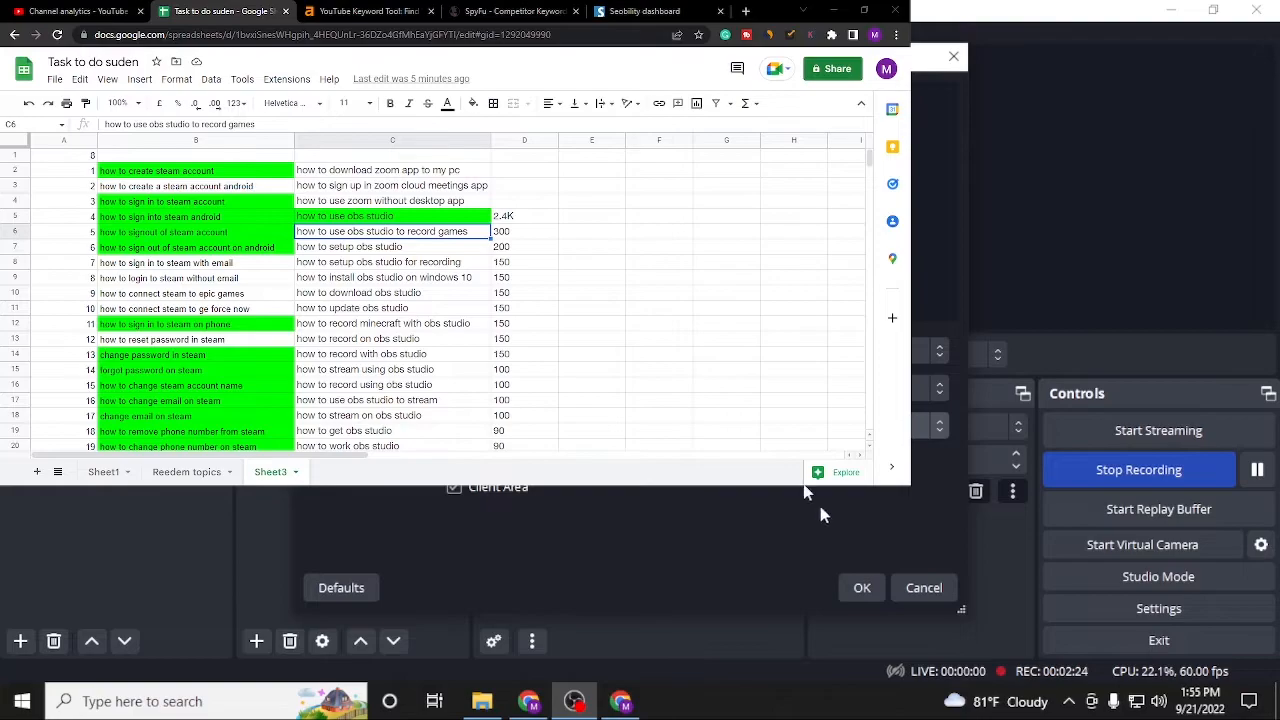
pyautogui.click(930, 582)
pyautogui.click(924, 587)
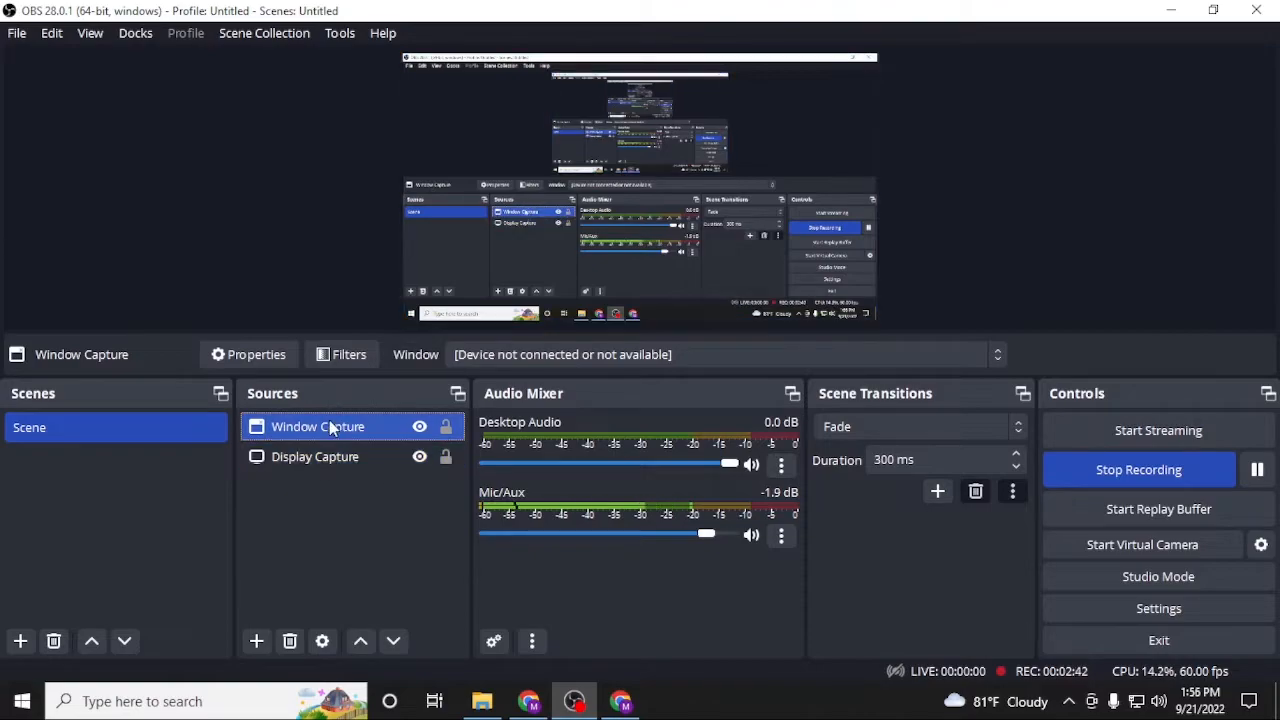
# - Remove the Window Capture source from the scene
pyautogui.click(289, 641)
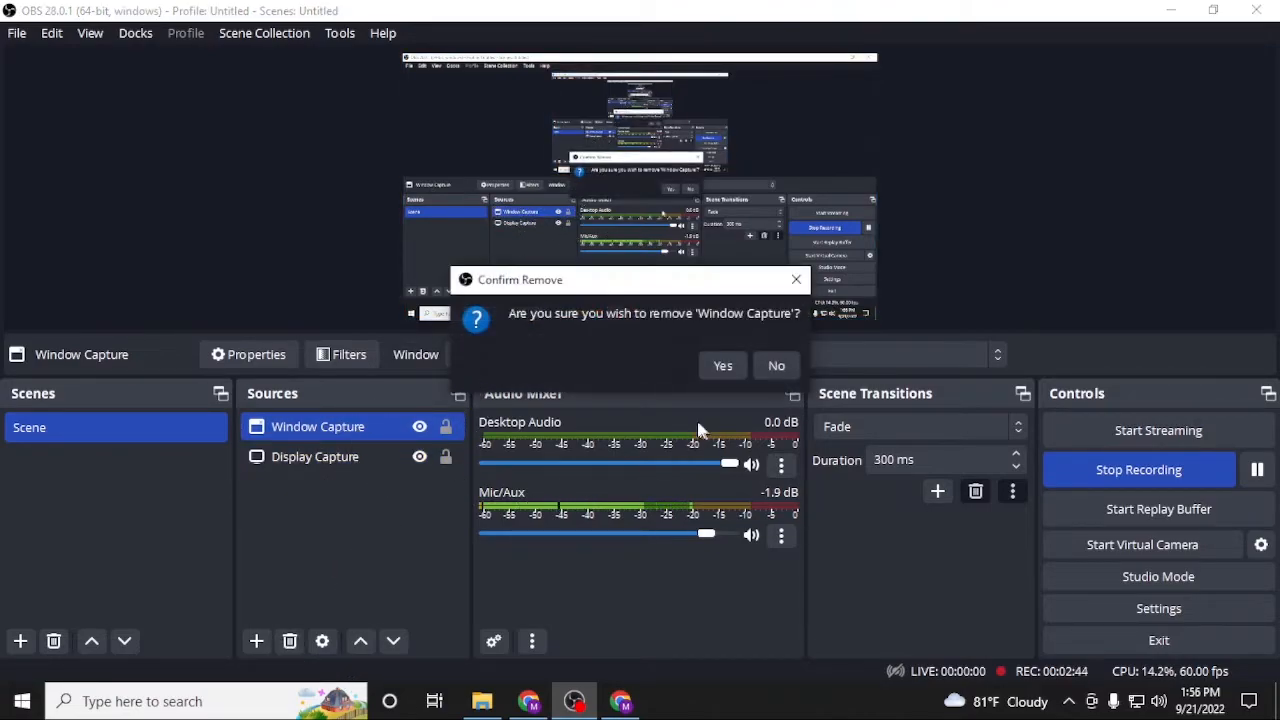
pyautogui.click(720, 365)
pyautogui.click(298, 433)
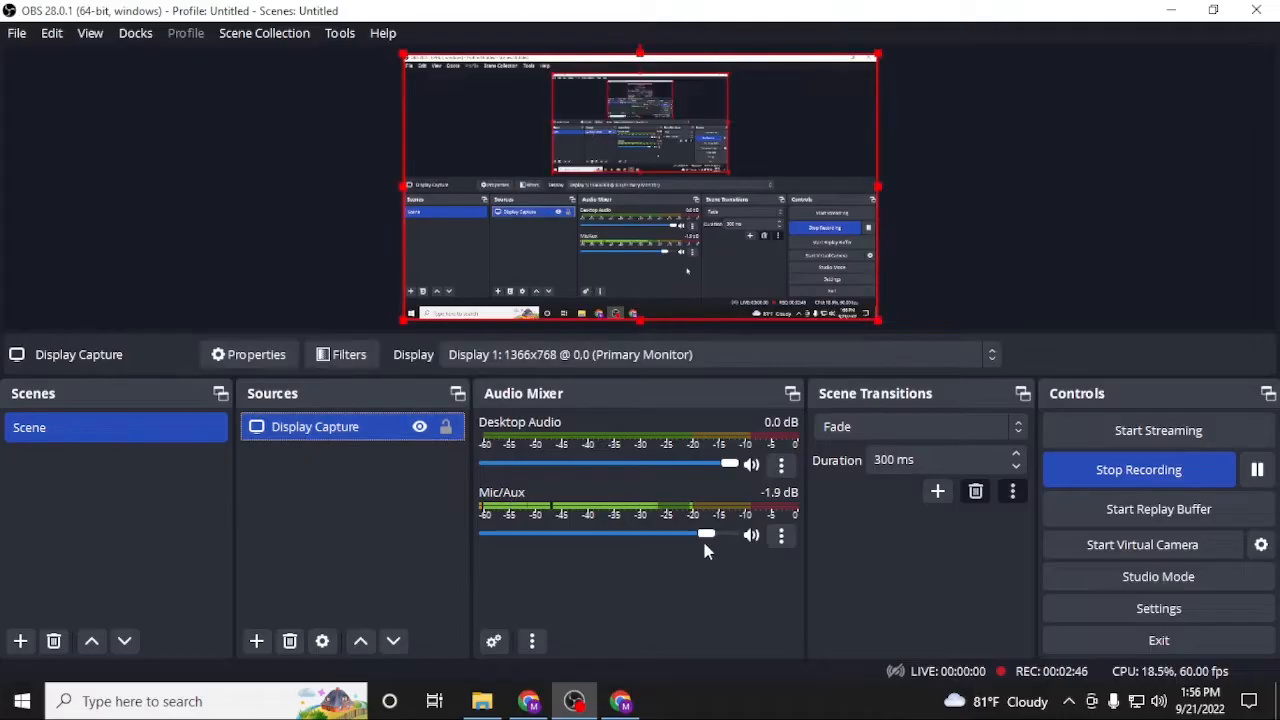
pyautogui.rightClick(365, 513)
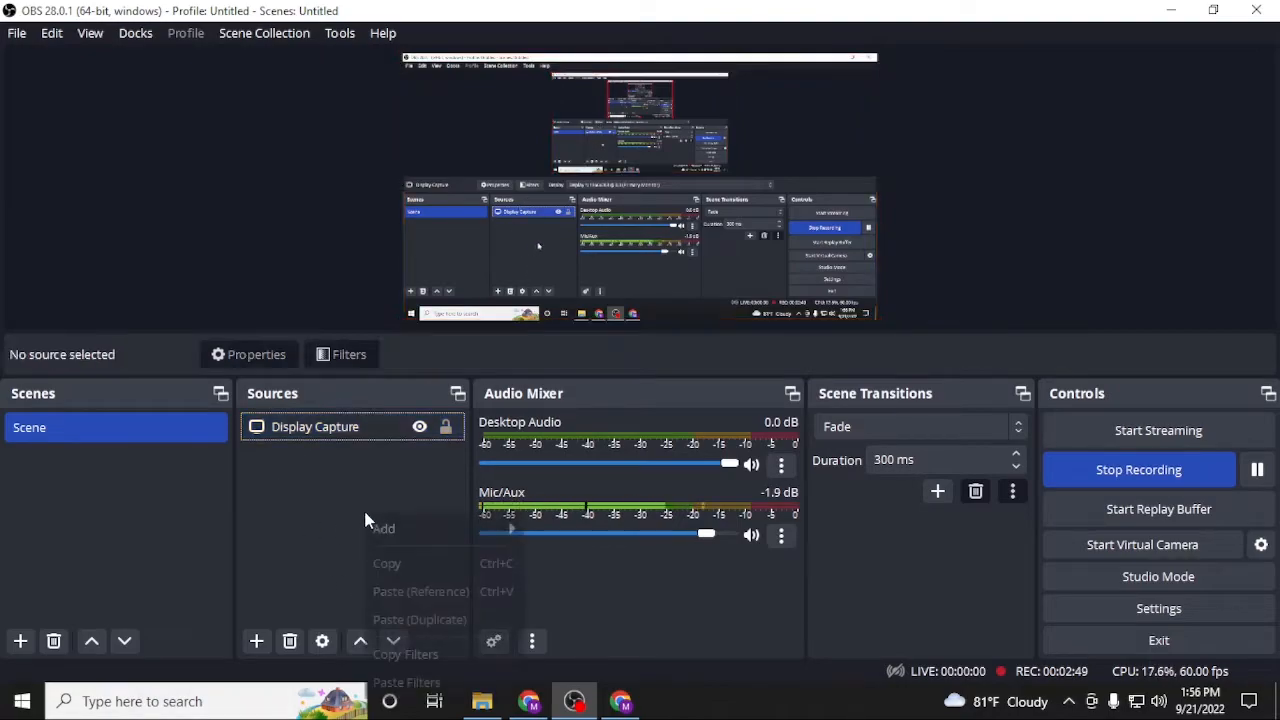
pyautogui.click(329, 491)
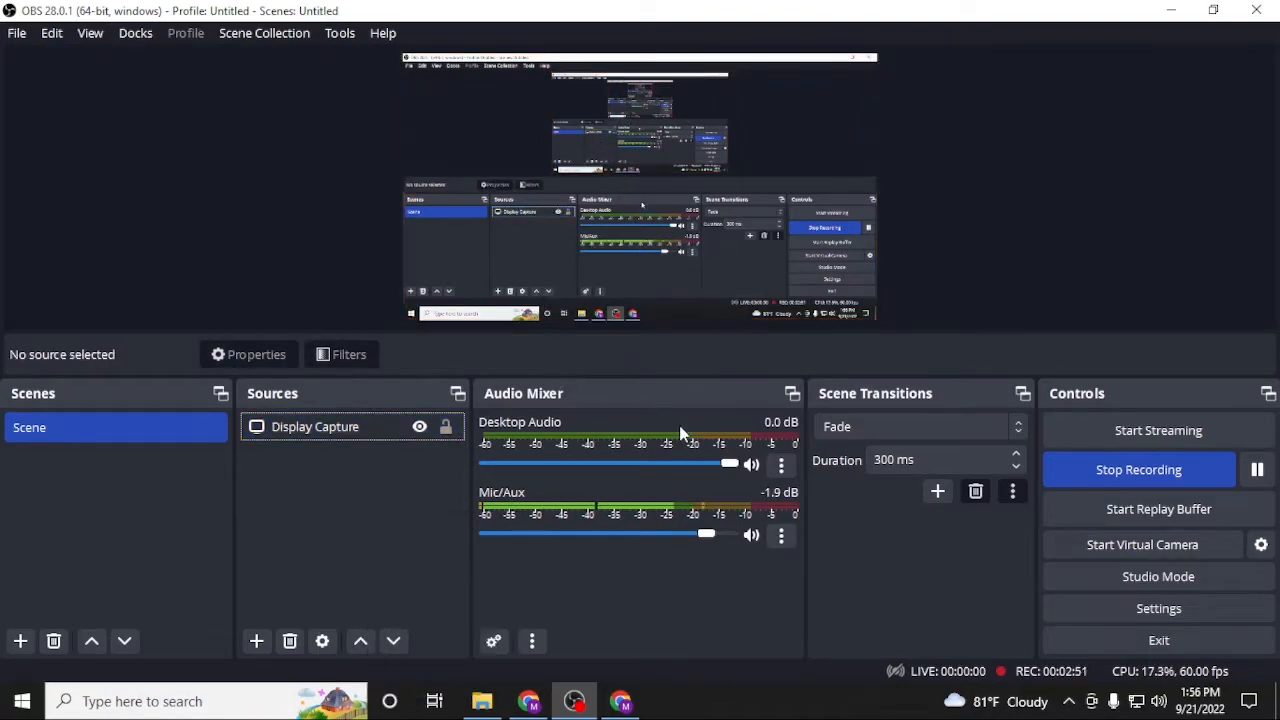
# - Open the settings and review the stream service options and the output's streaming, recording, audio and replay buffer pages
pyautogui.click(1158, 610)
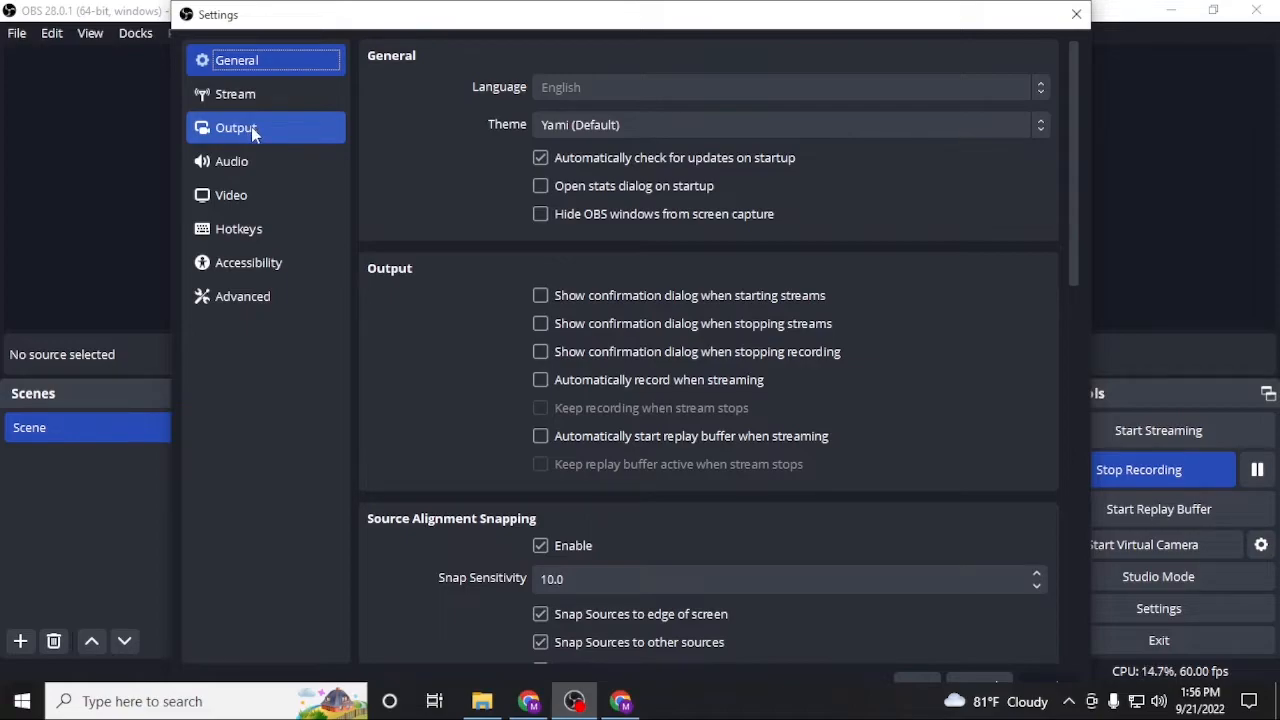
pyautogui.click(232, 100)
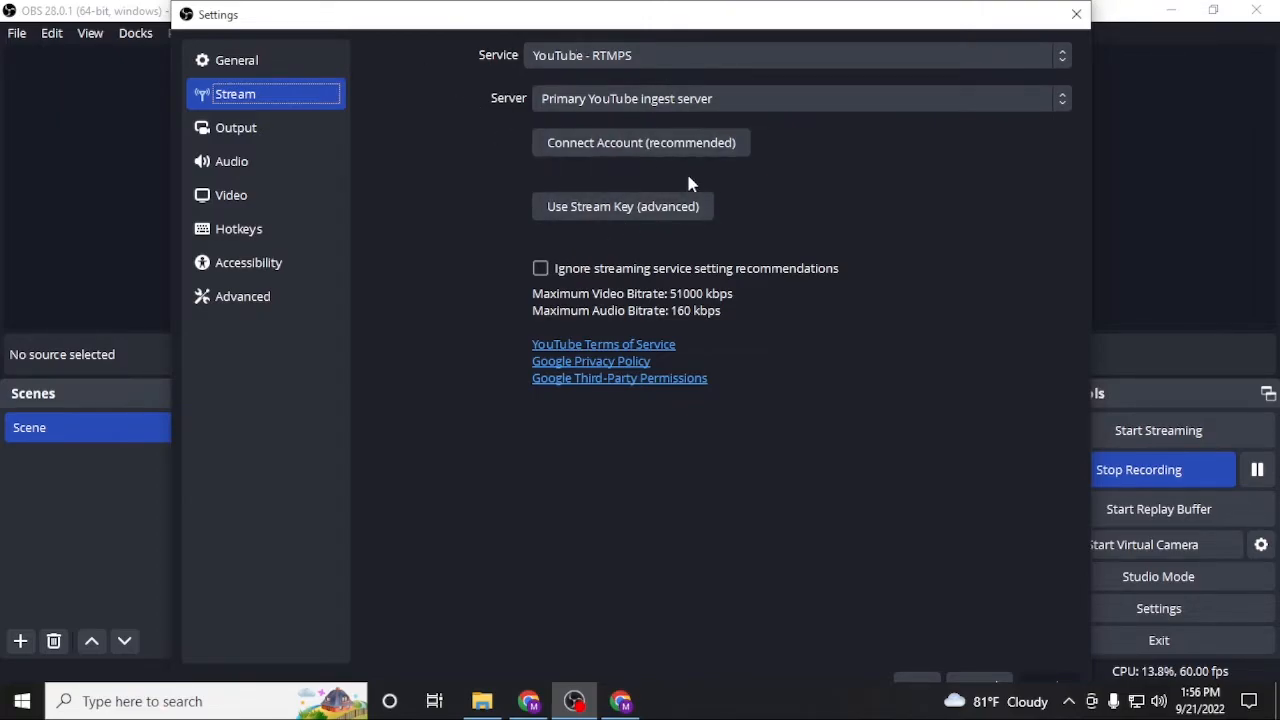
pyautogui.click(227, 130)
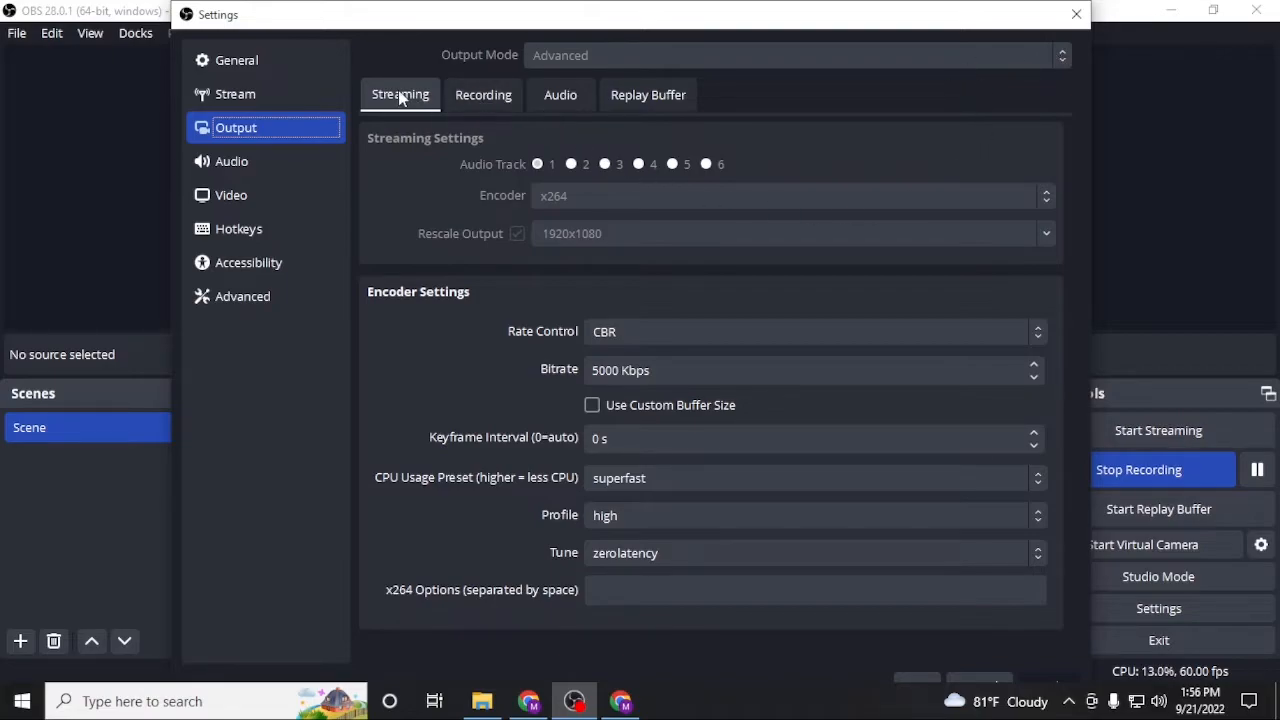
pyautogui.click(493, 104)
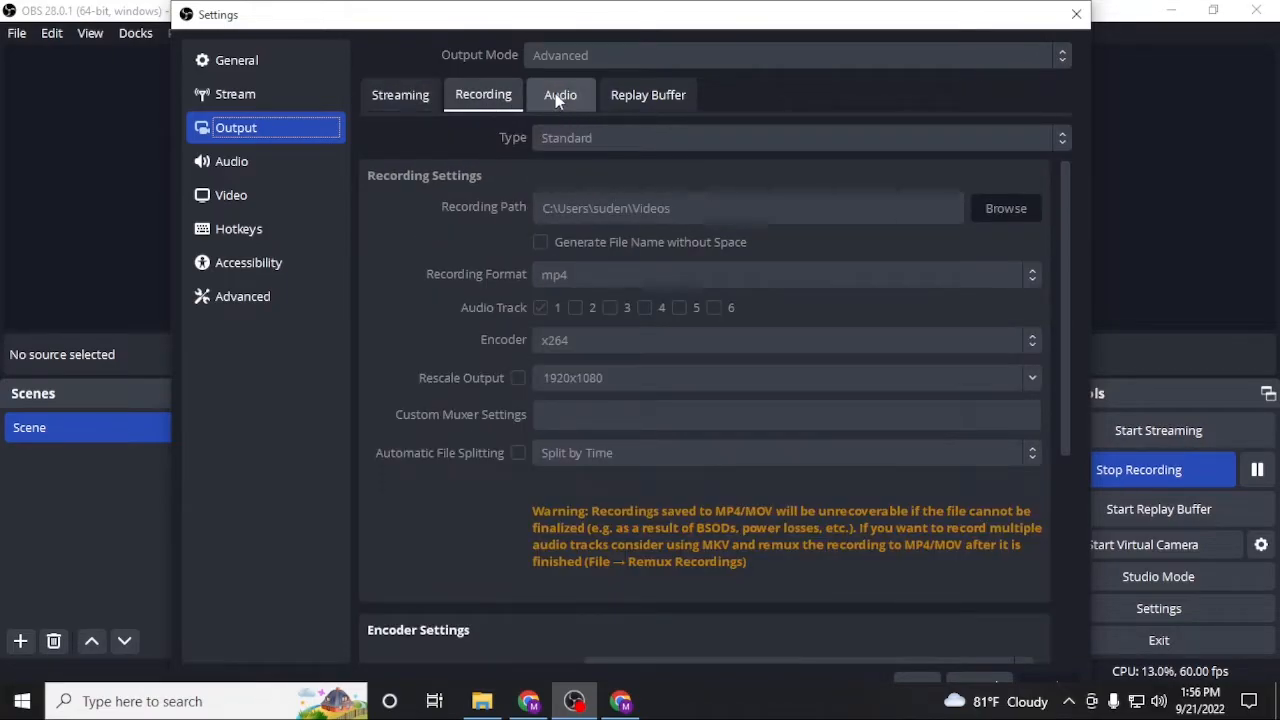
pyautogui.click(556, 94)
pyautogui.click(652, 104)
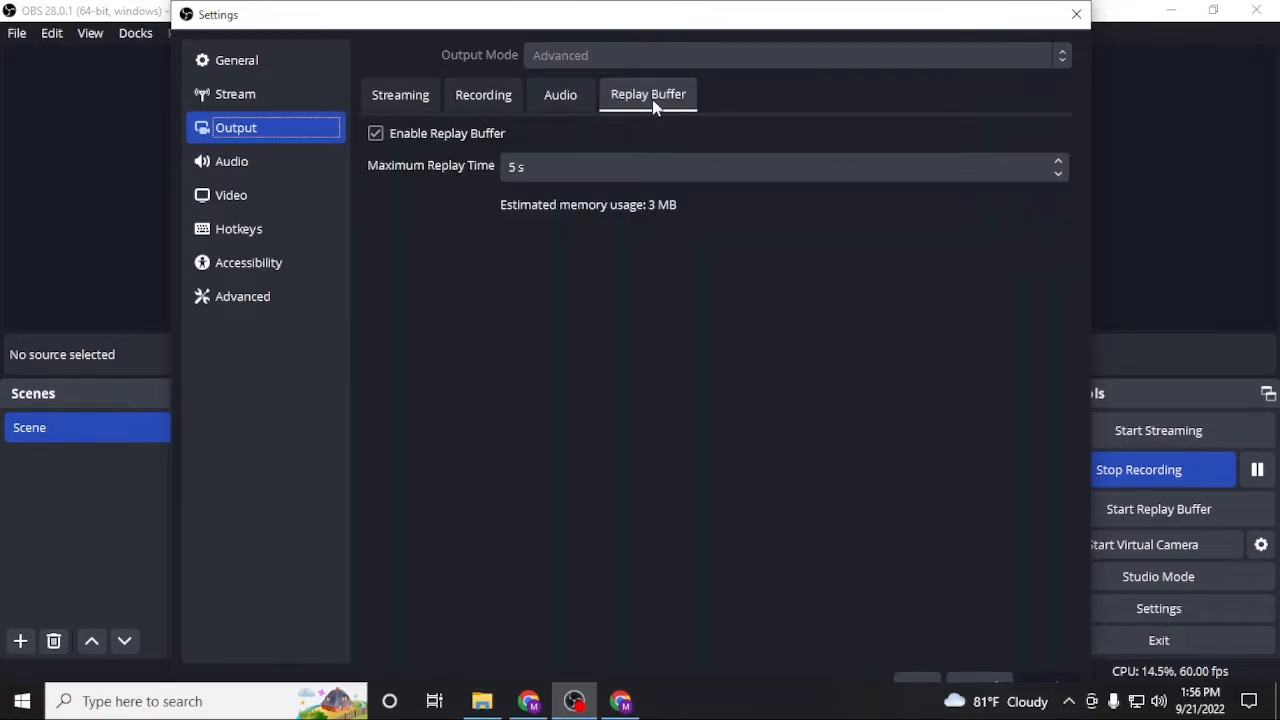
# - Examine the recording output settings, from recording path and format through to the encoder settings
pyautogui.click(487, 100)
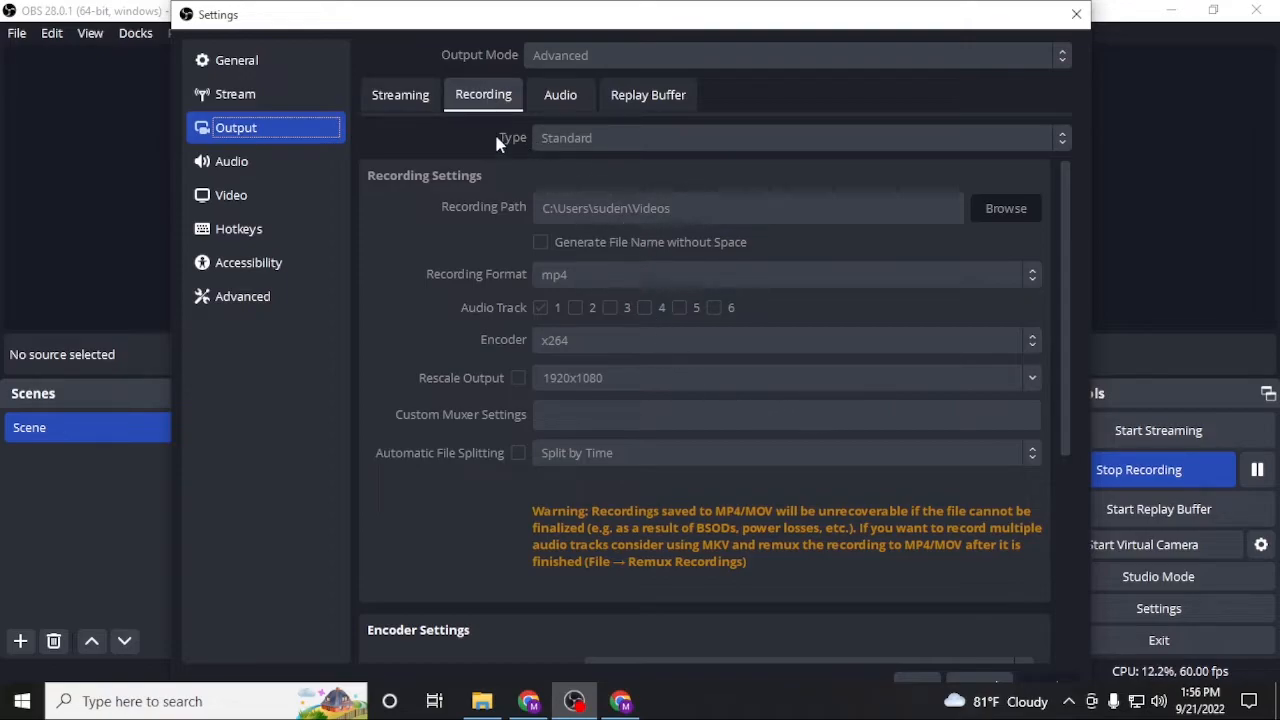
pyautogui.moveTo(905, 19); pyautogui.dragTo(814, 22)
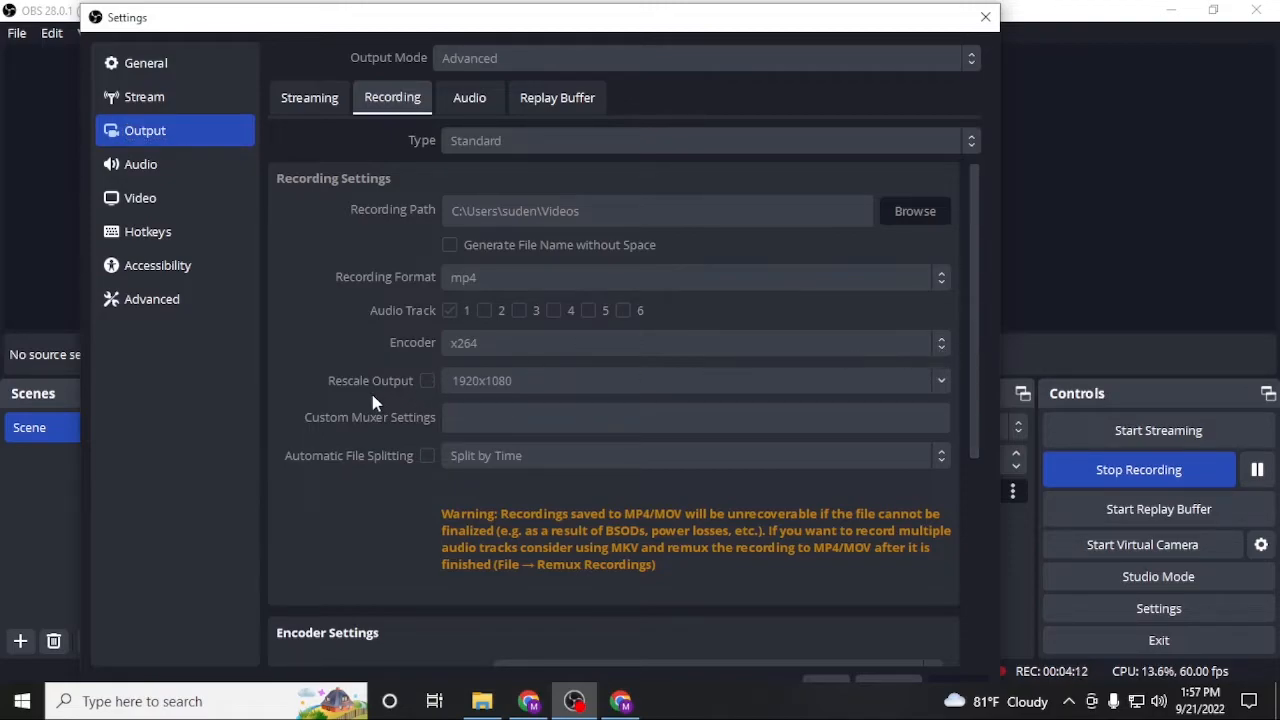
pyautogui.scroll(-1, 630, 430)
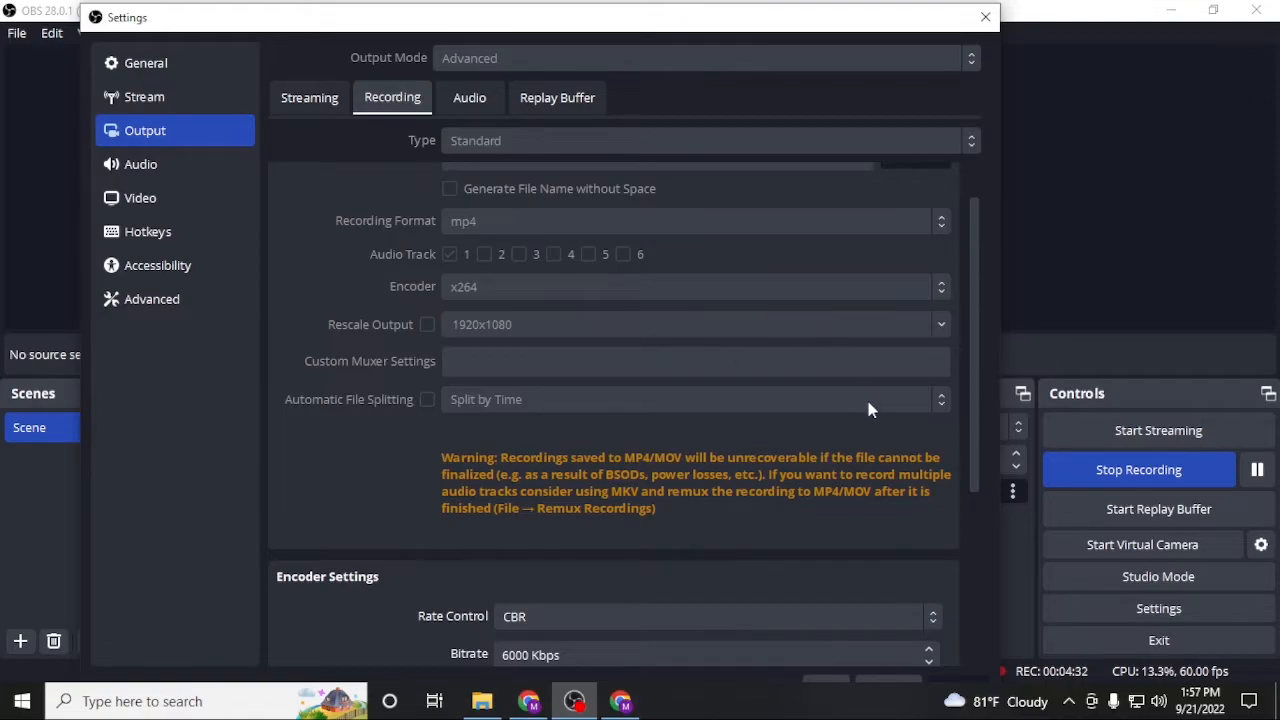
pyautogui.scroll(-3, 868, 405)
pyautogui.scroll(-1, 890, 423)
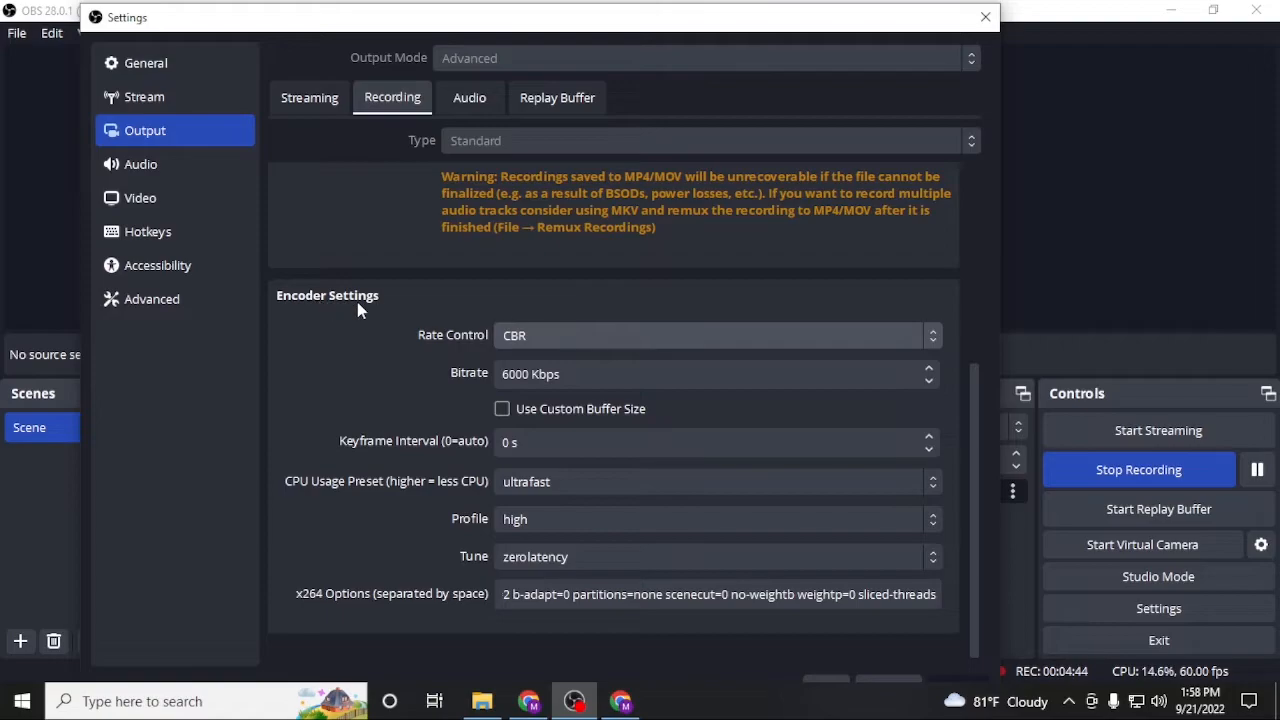
# - Review the recording encoder's rate control options and bitrate value, and accept the settings unchanged
pyautogui.click(553, 335)
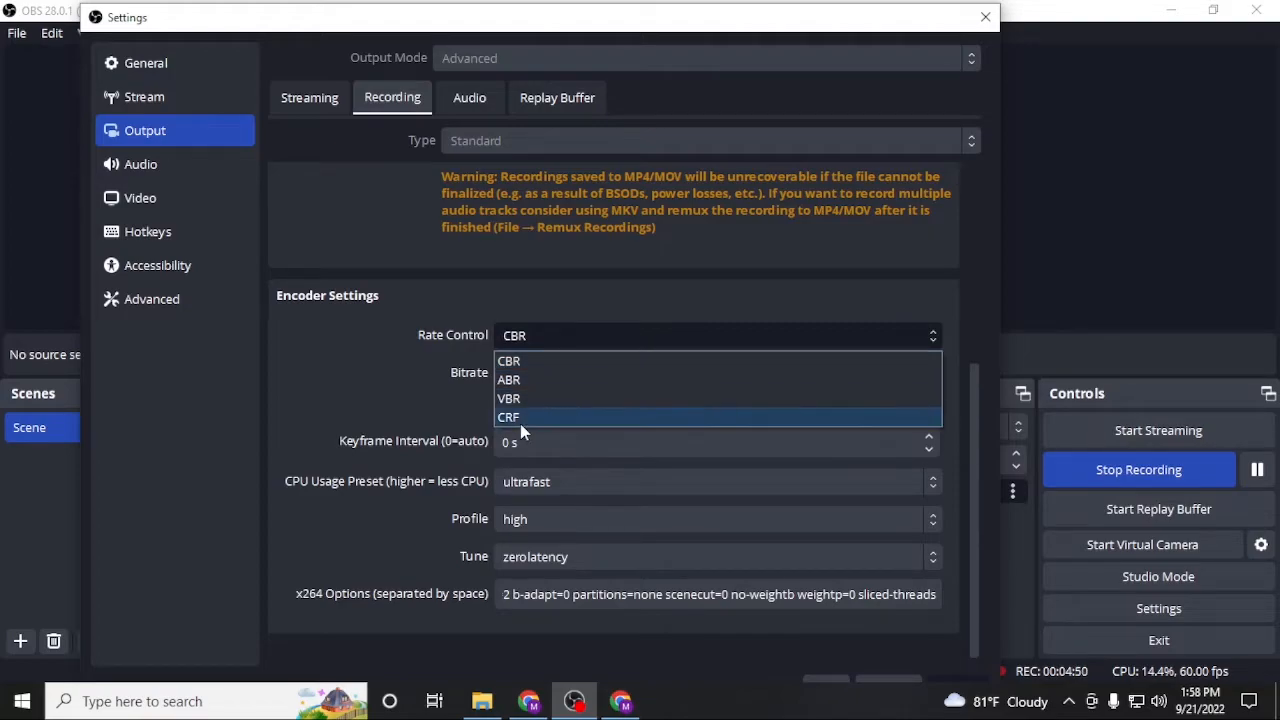
pyautogui.click(573, 286)
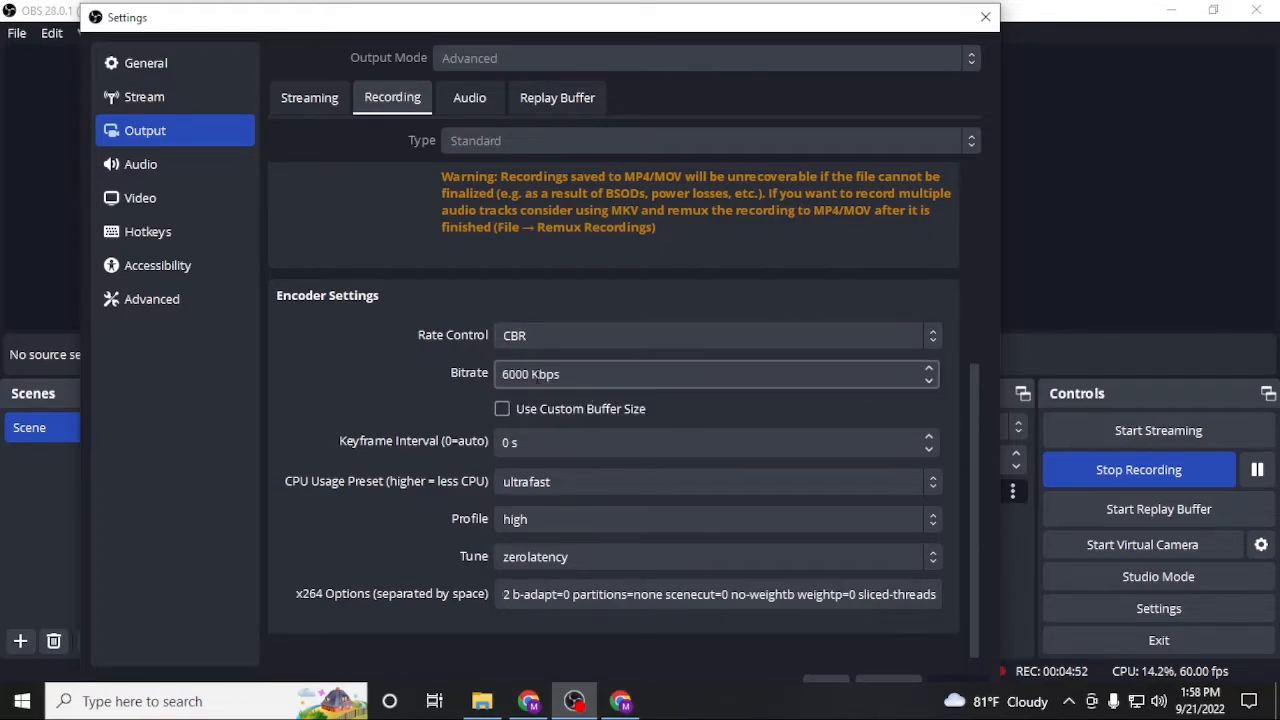
pyautogui.moveTo(534, 374); pyautogui.dragTo(481, 372)
pyautogui.doubleClick(520, 376)
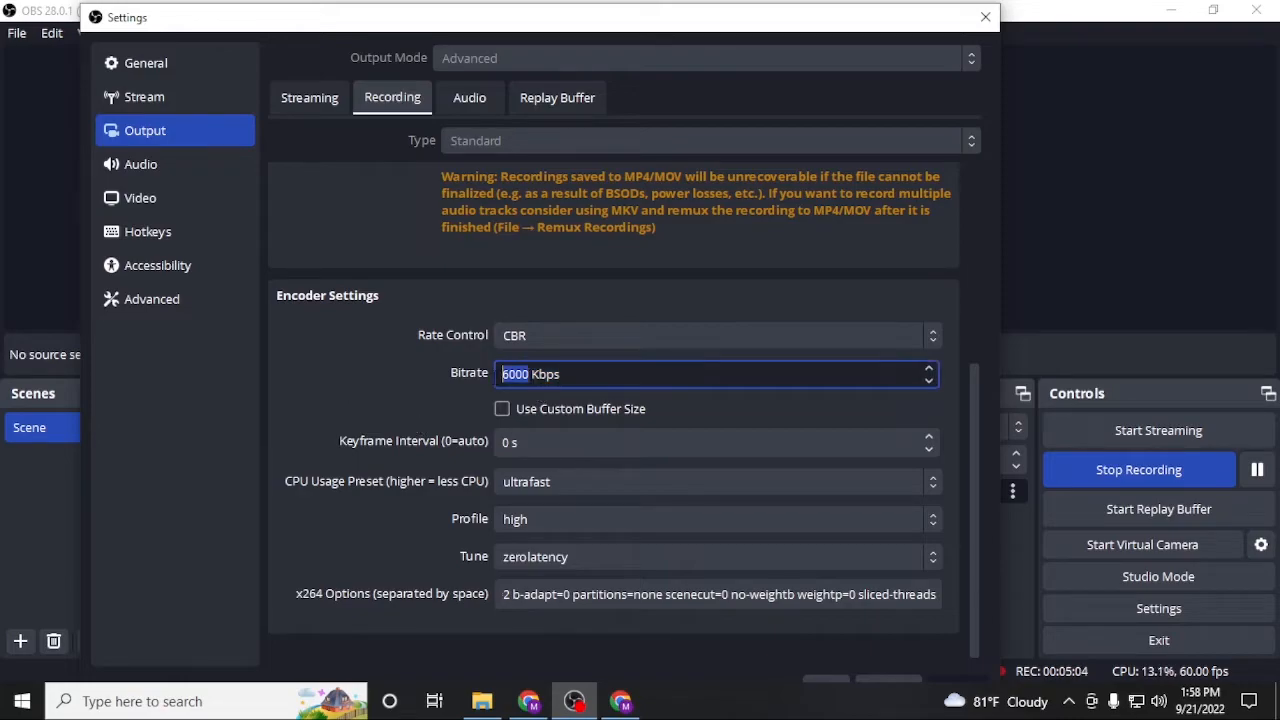
pyautogui.click(353, 382)
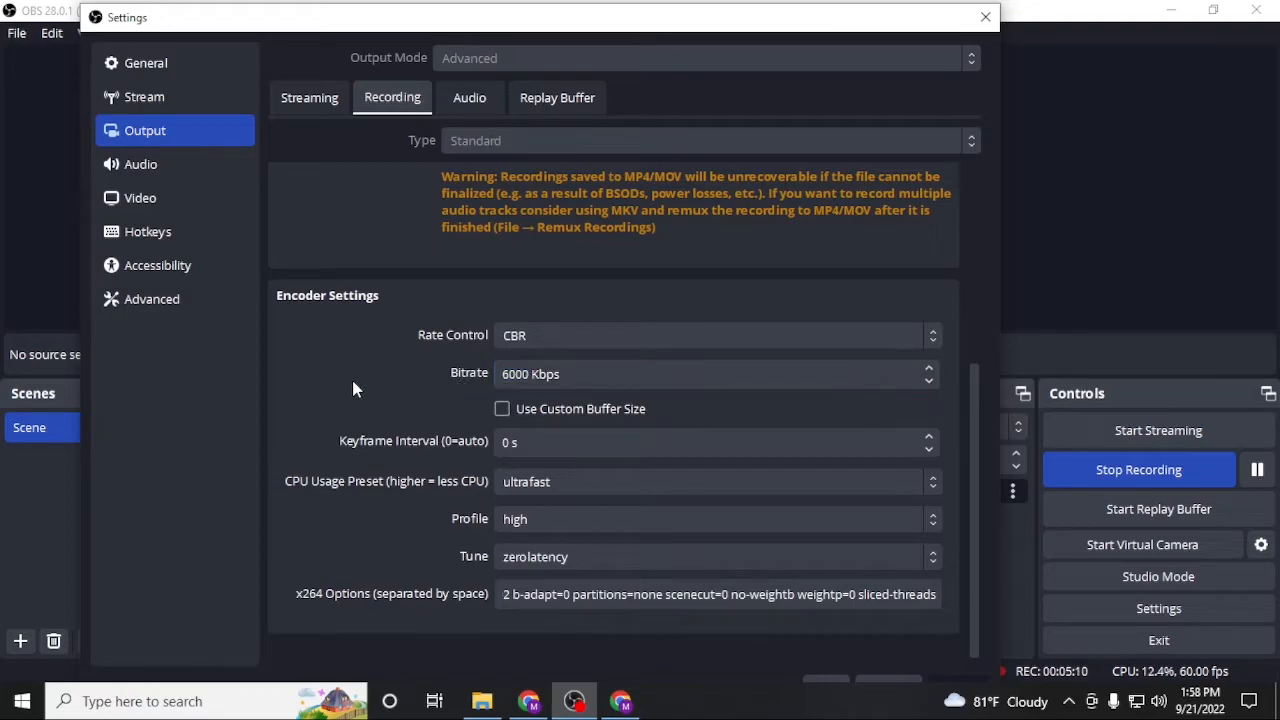
pyautogui.scroll(-1, 353, 382)
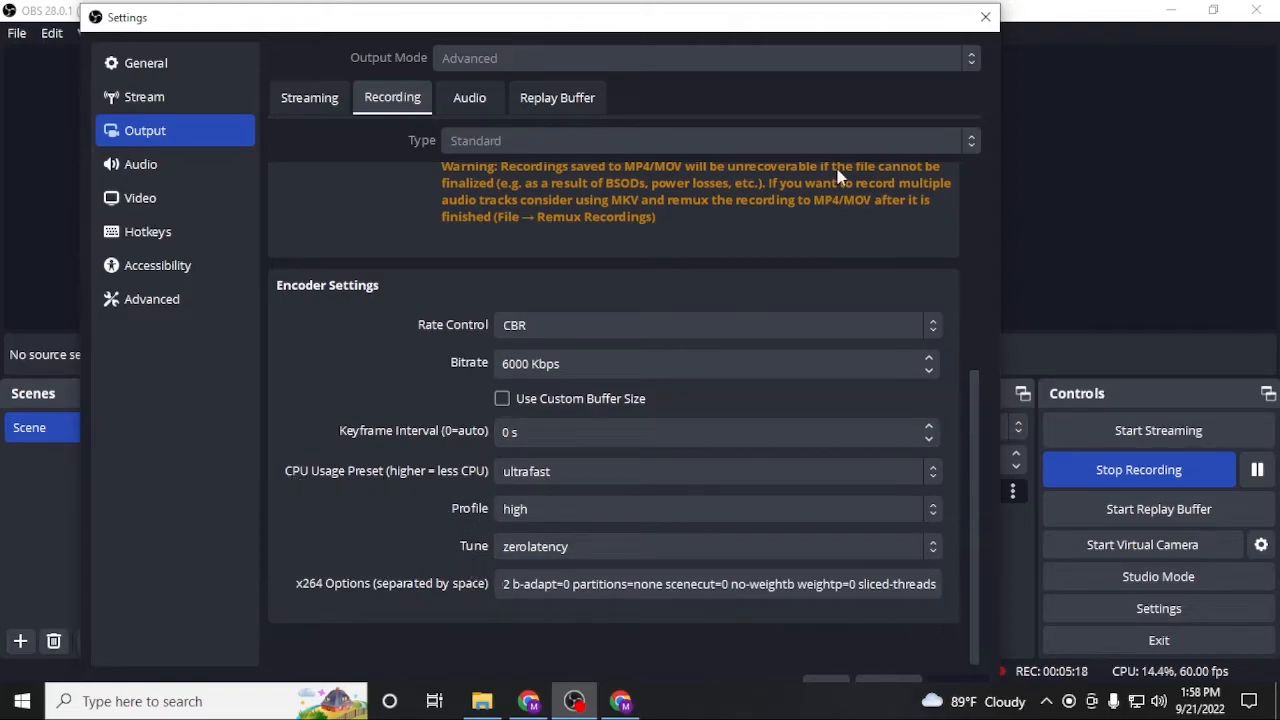
pyautogui.moveTo(832, 20); pyautogui.dragTo(805, 45)
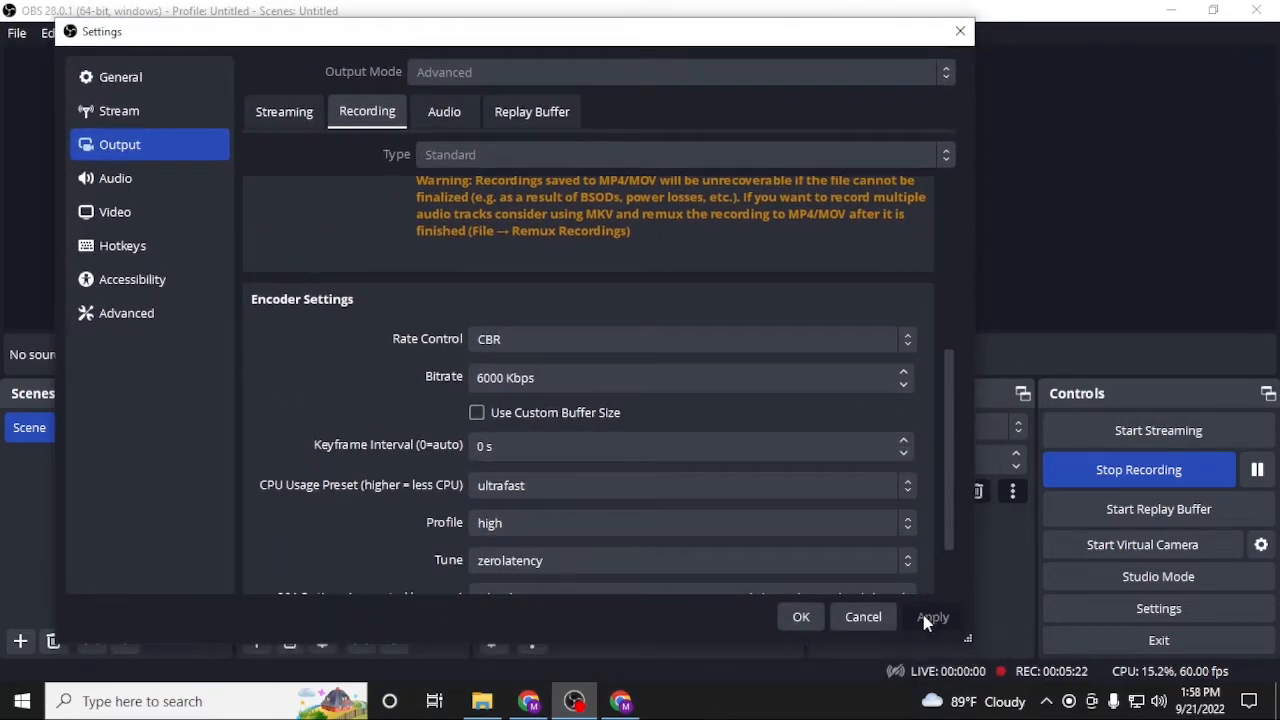
pyautogui.click(798, 624)
# - Select the Display Capture source, and briefly view the general settings before closing them
pyautogui.click(267, 427)
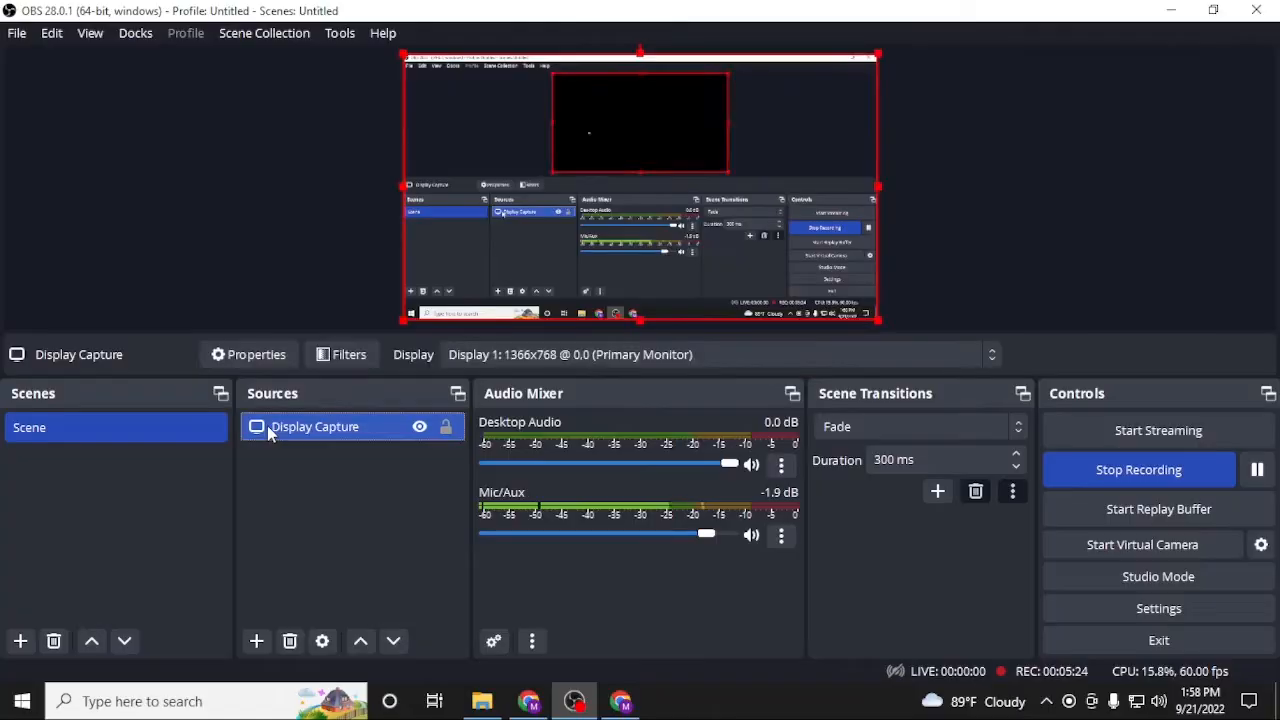
pyautogui.click(1174, 612)
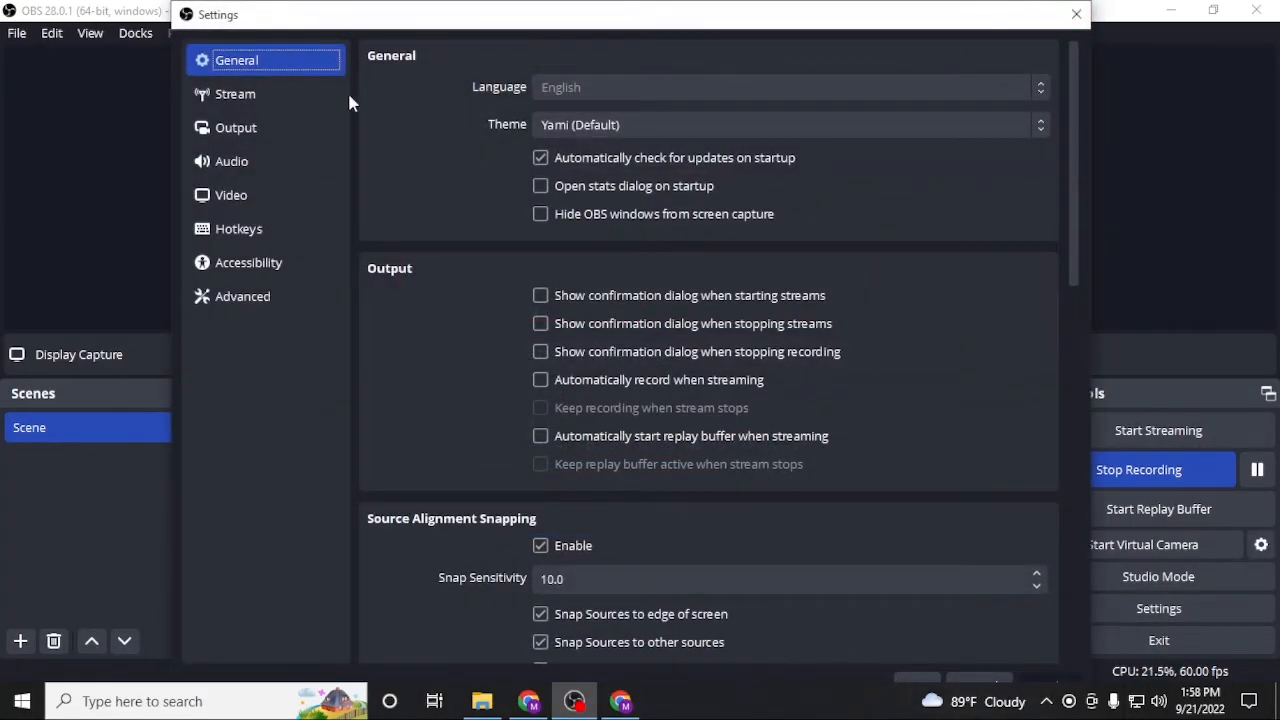
pyautogui.click(1074, 17)
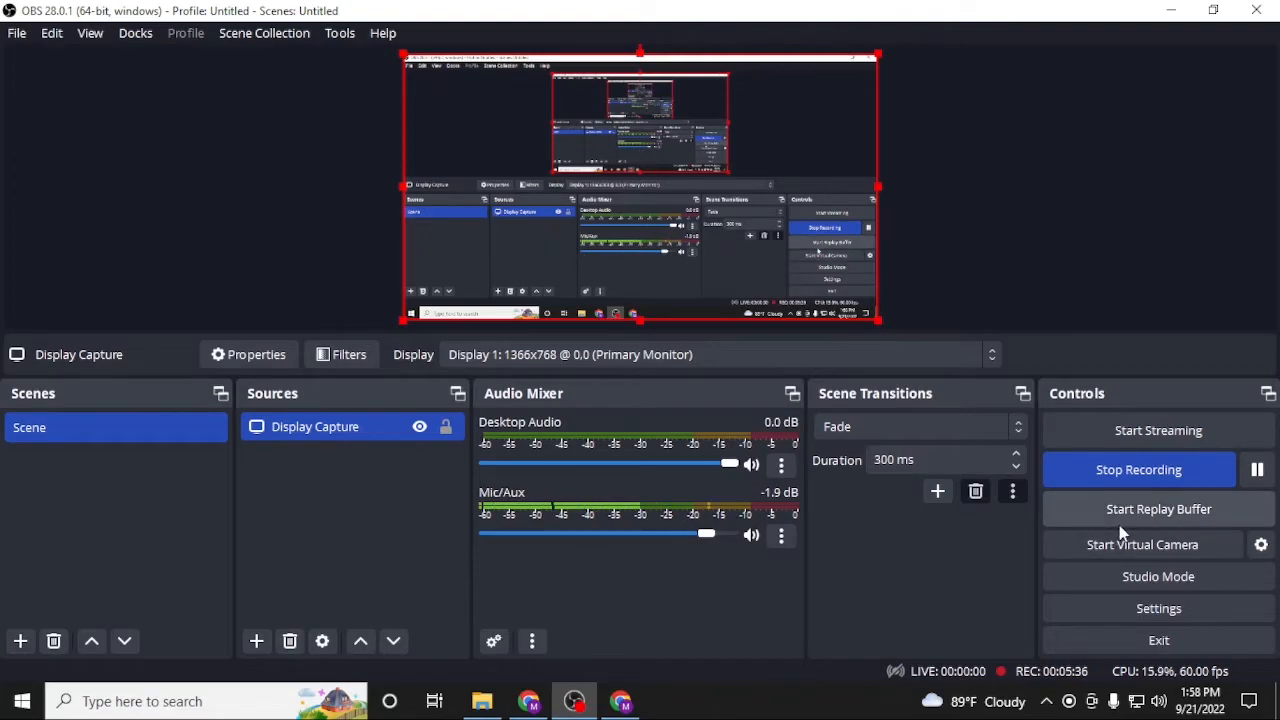
# - Reopen the settings to check the output's recording path and format, and close them without changes
pyautogui.click(1169, 617)
pyautogui.click(266, 125)
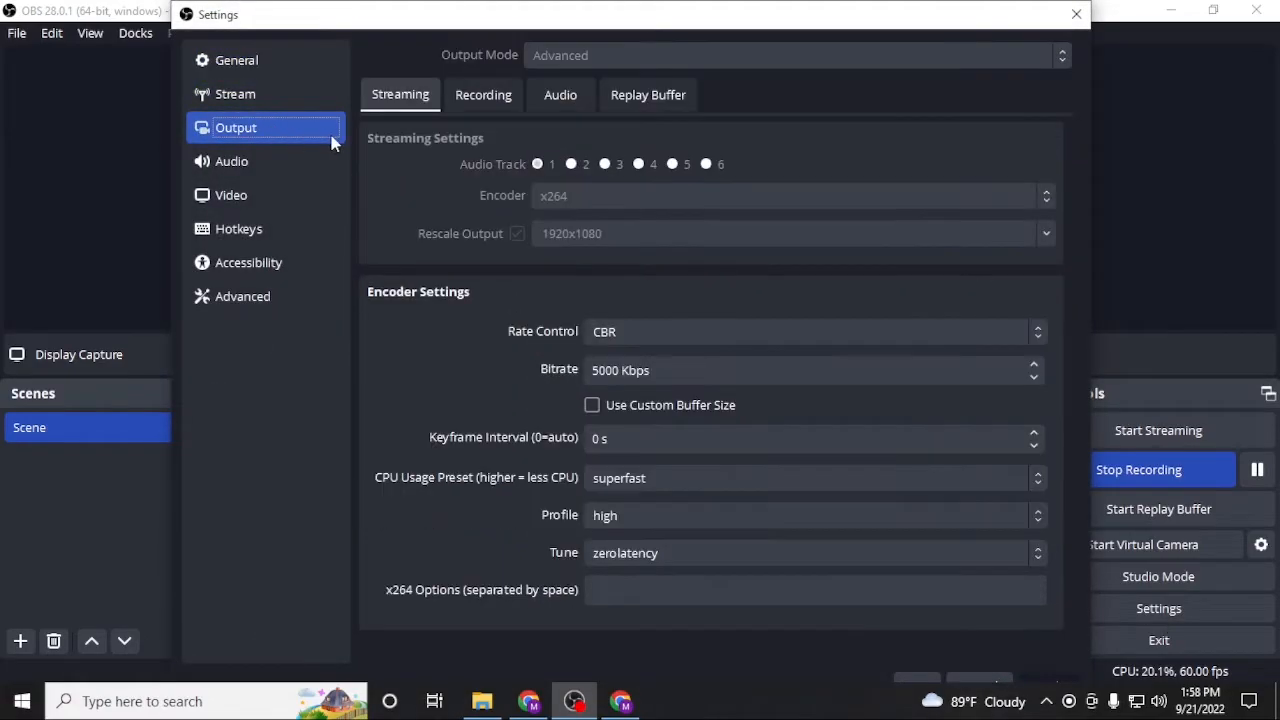
pyautogui.click(483, 94)
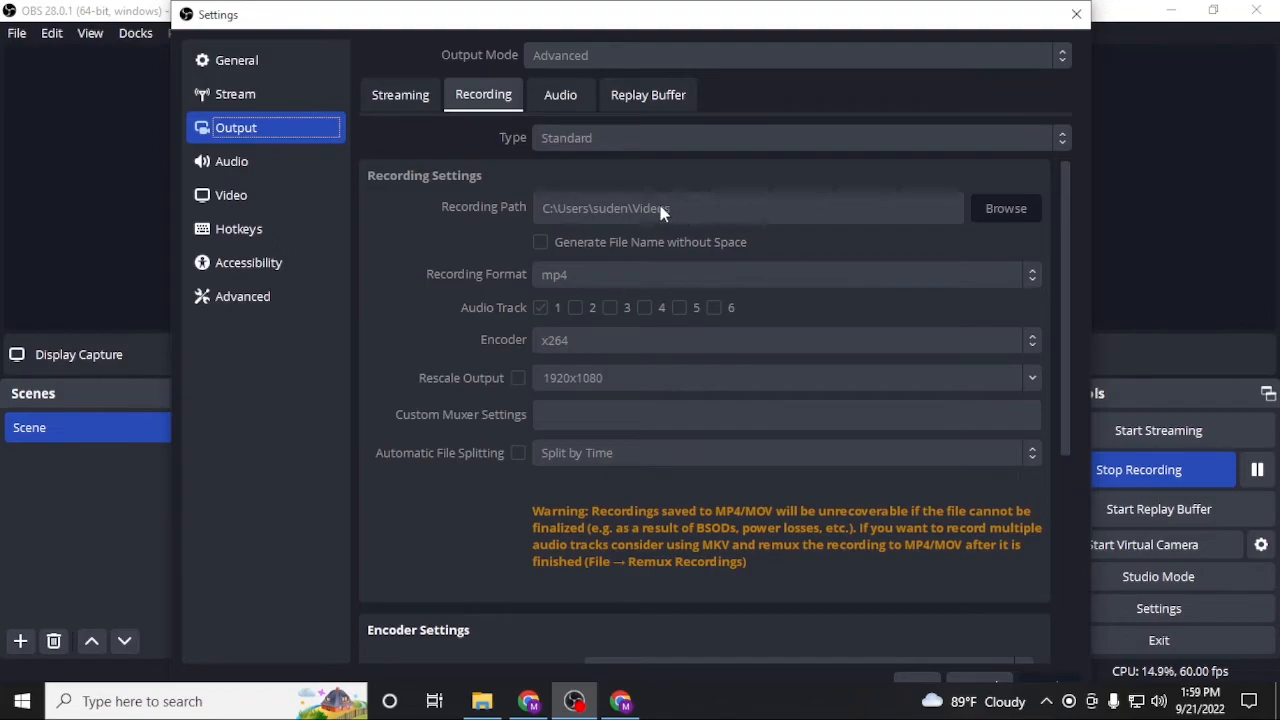
pyautogui.click(1076, 14)
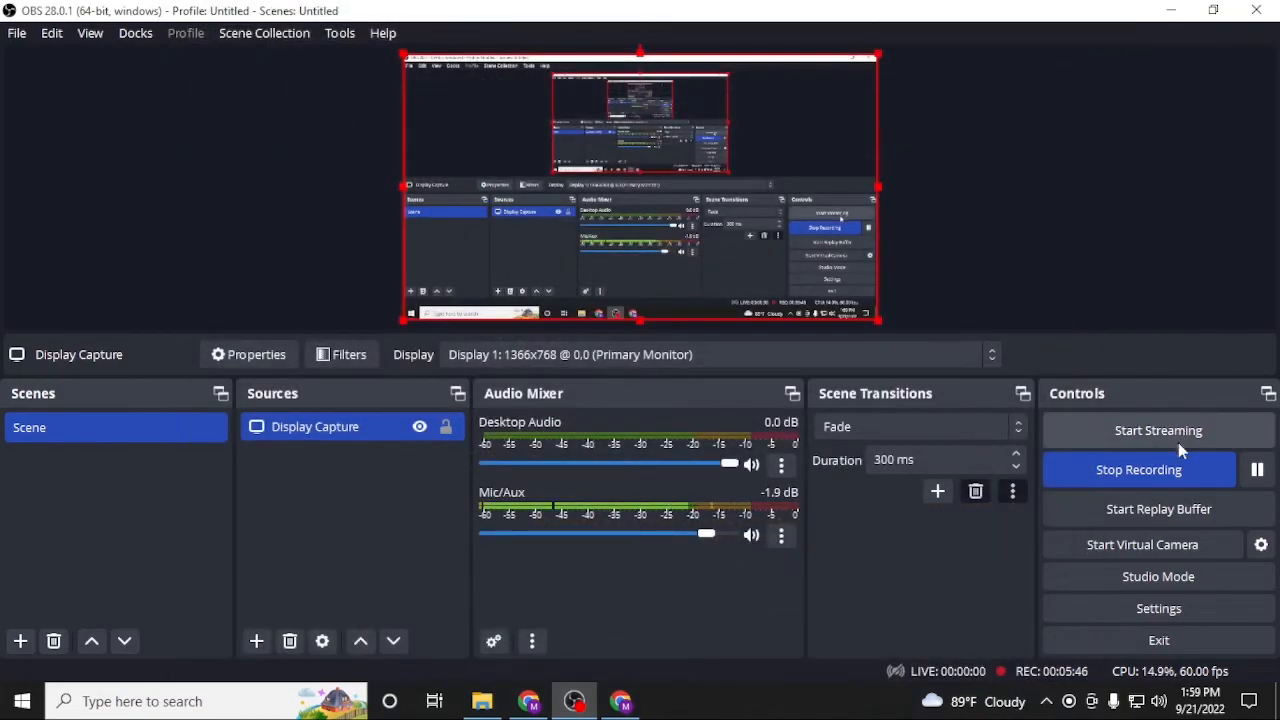